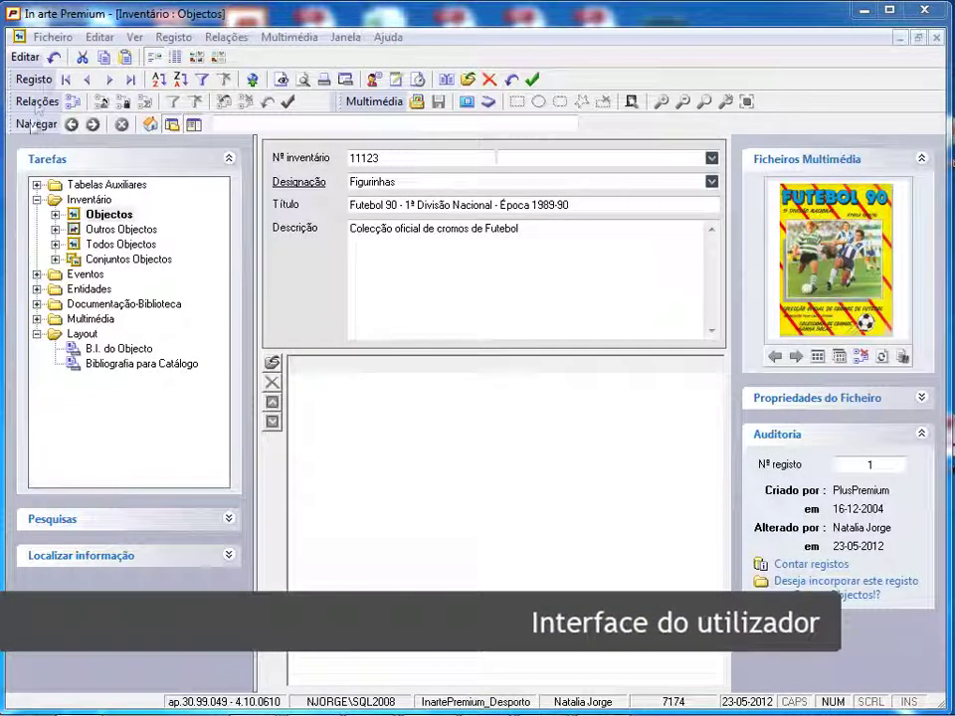
Review the commands offered for file, editing, view, records, relations, multimedia, windows and help.
click(55, 40)
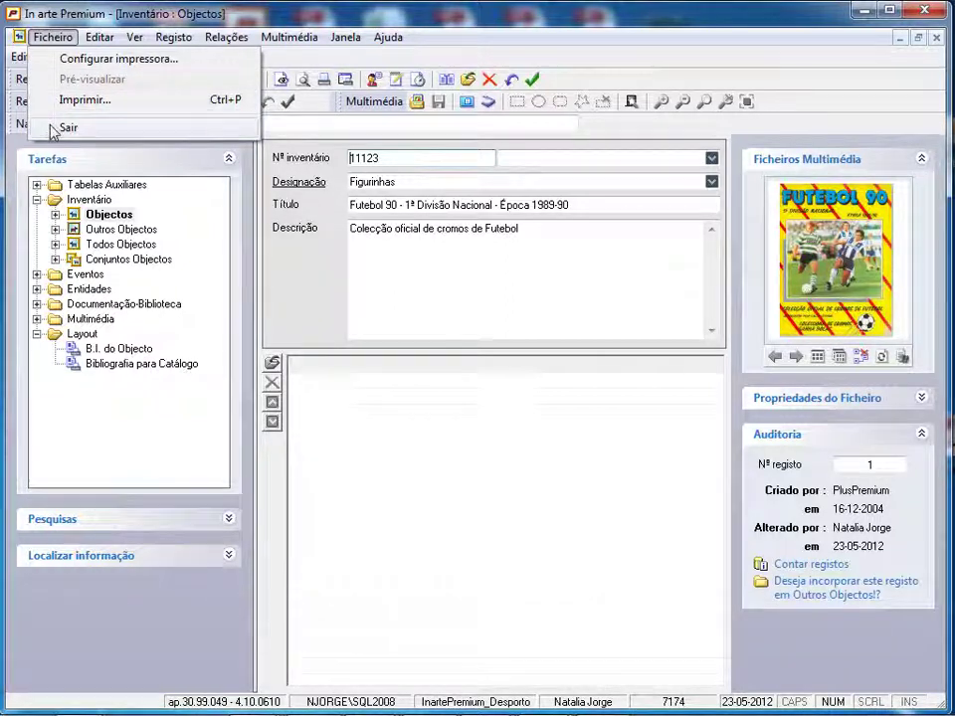
mouse_move(96, 40)
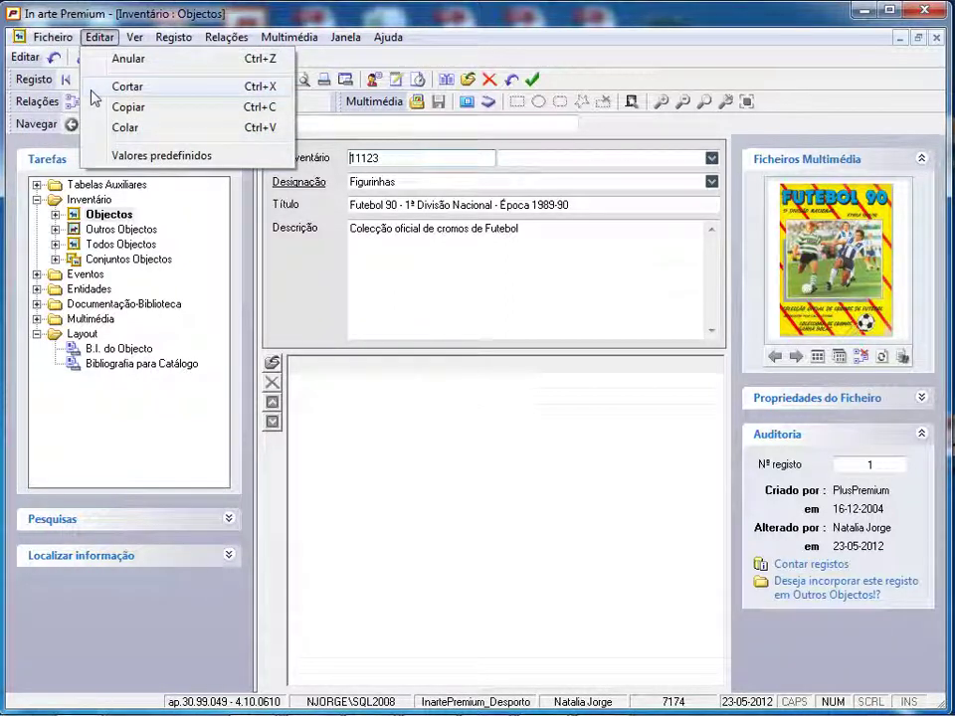
mouse_move(129, 41)
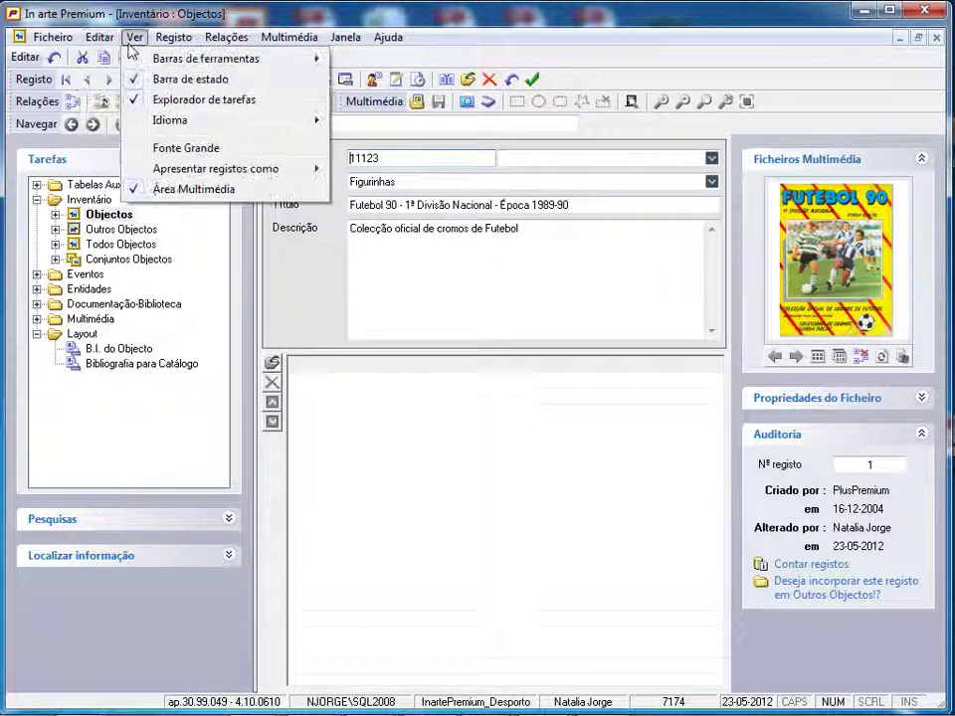
mouse_move(129, 64)
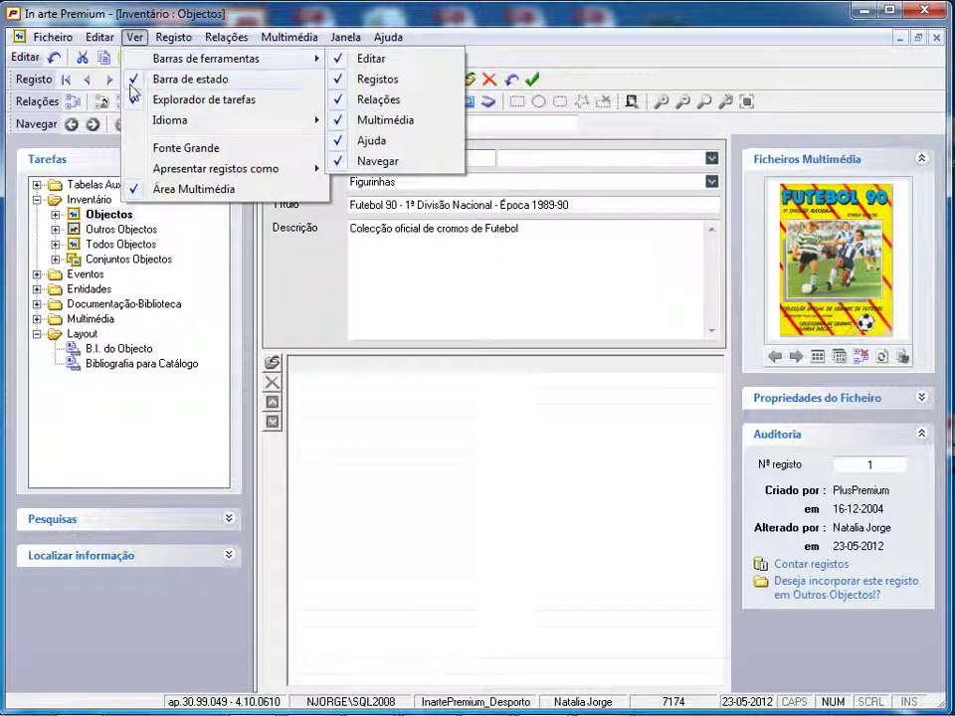
mouse_move(129, 122)
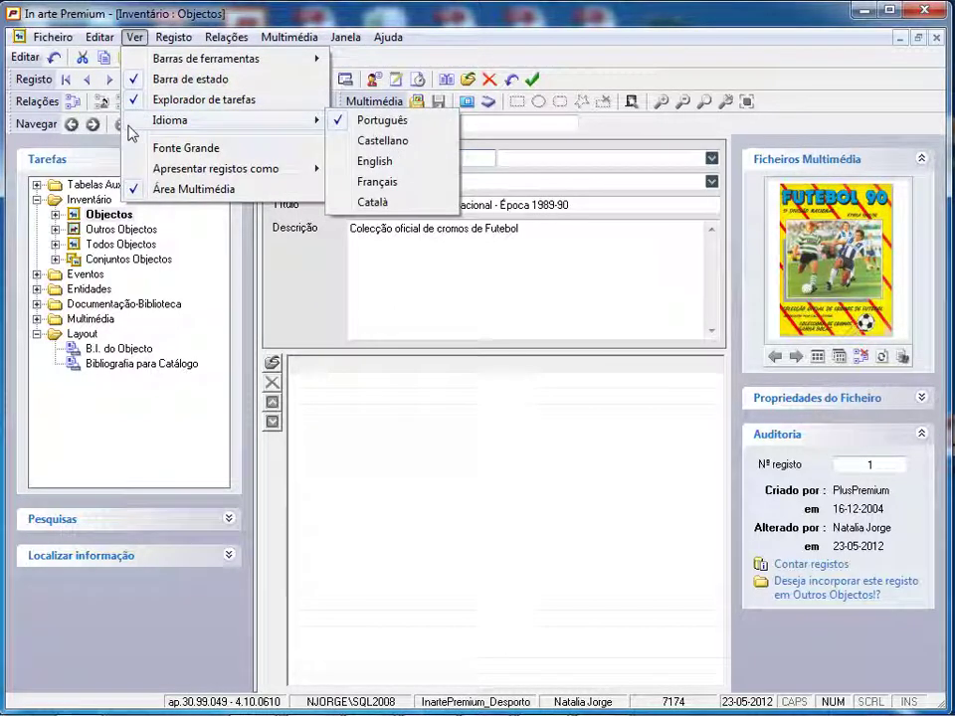
mouse_move(128, 174)
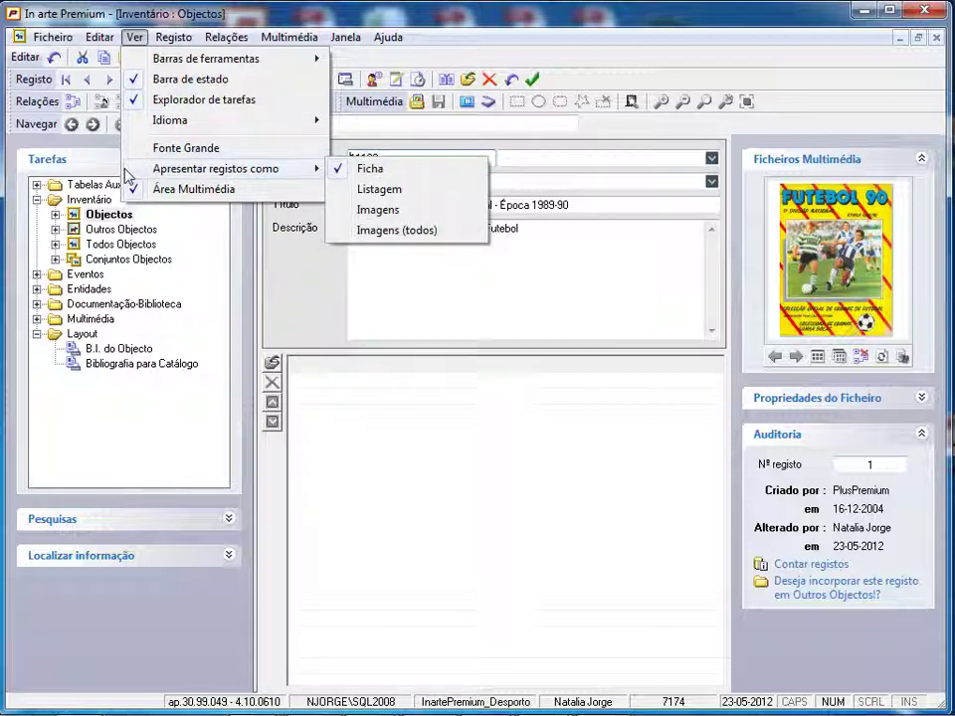
mouse_move(173, 42)
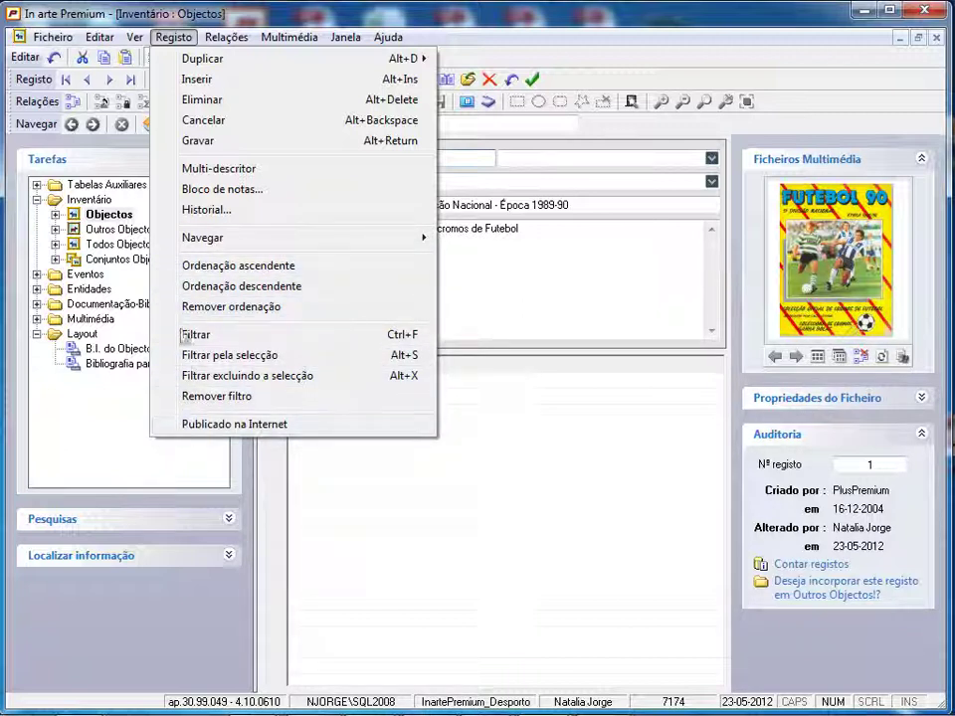
mouse_move(215, 40)
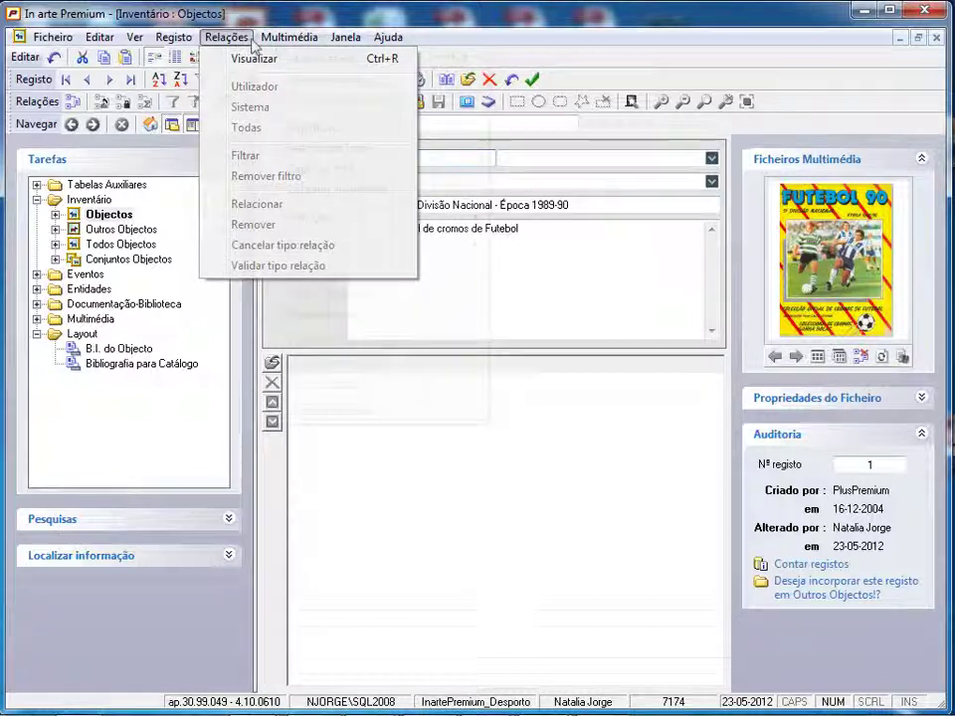
mouse_move(288, 38)
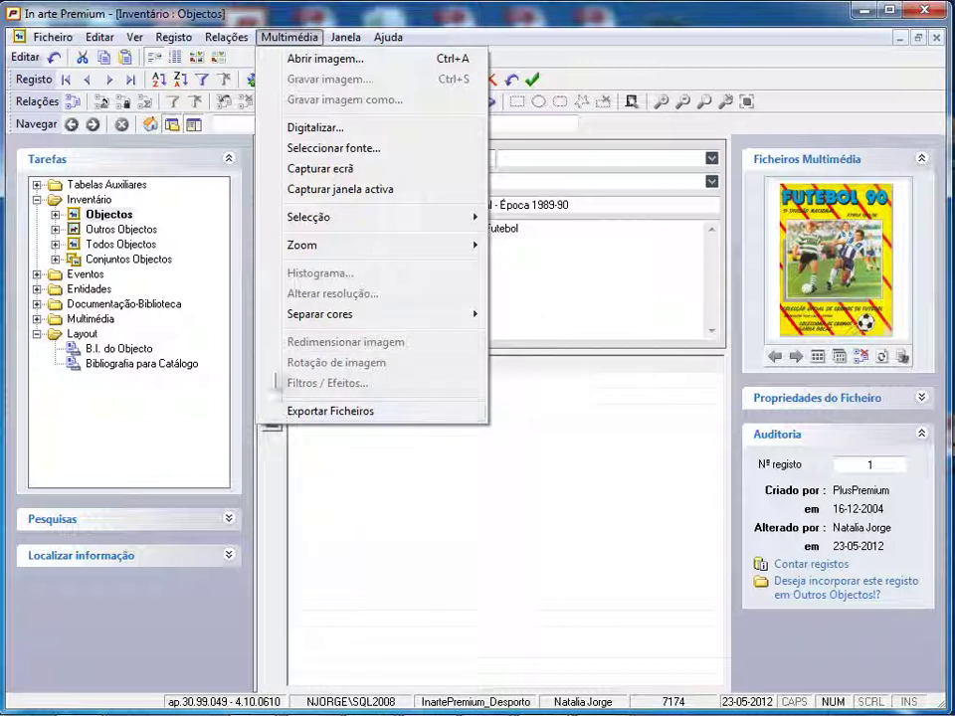
mouse_move(339, 40)
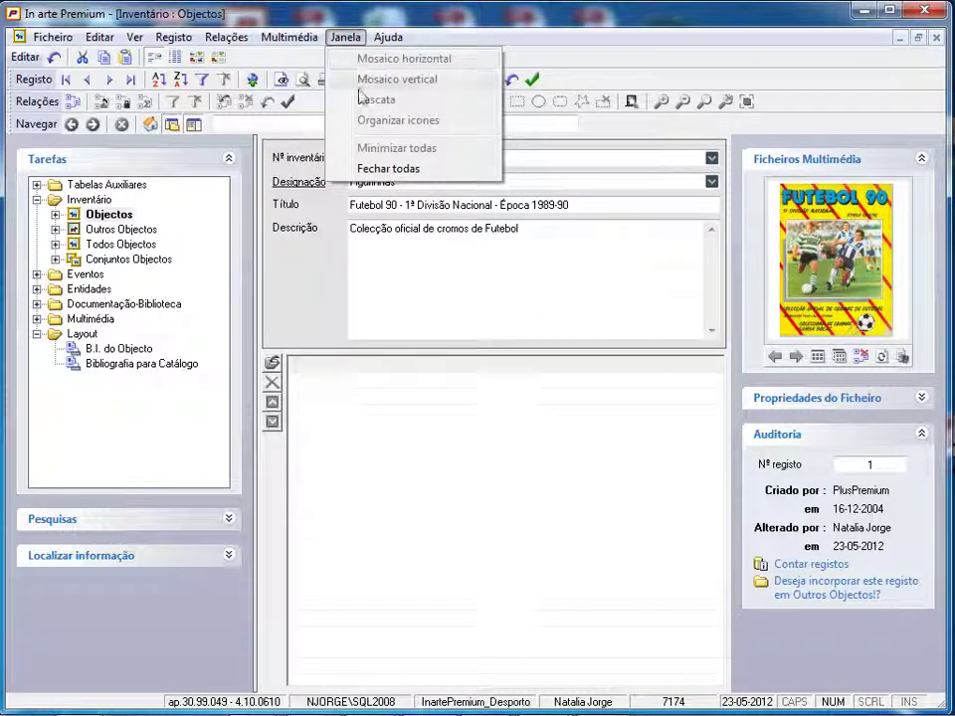
mouse_move(382, 42)
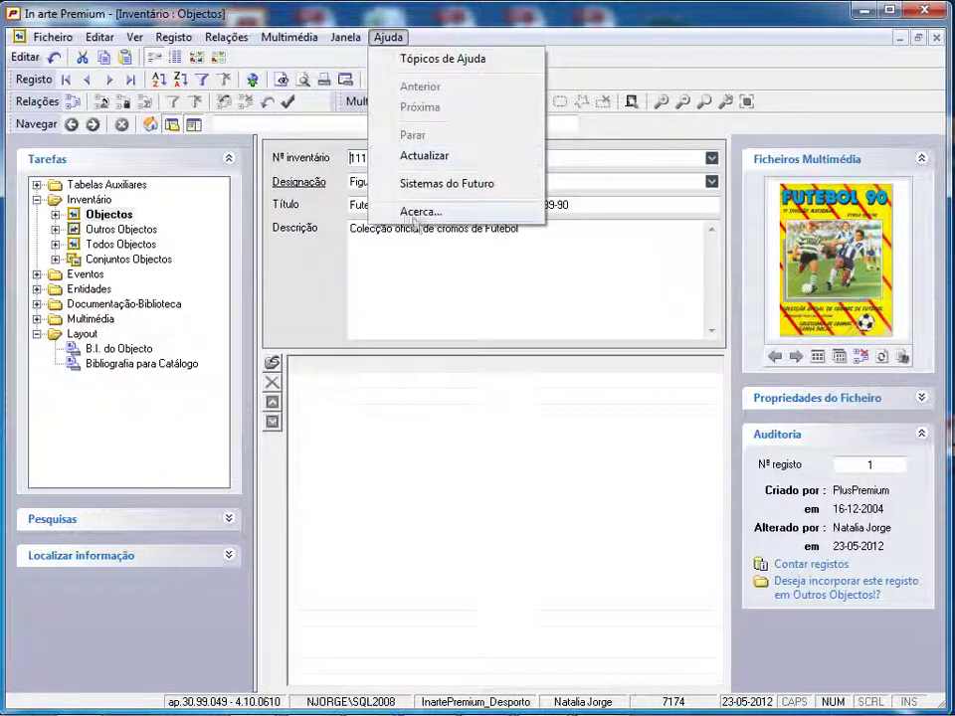
click(347, 236)
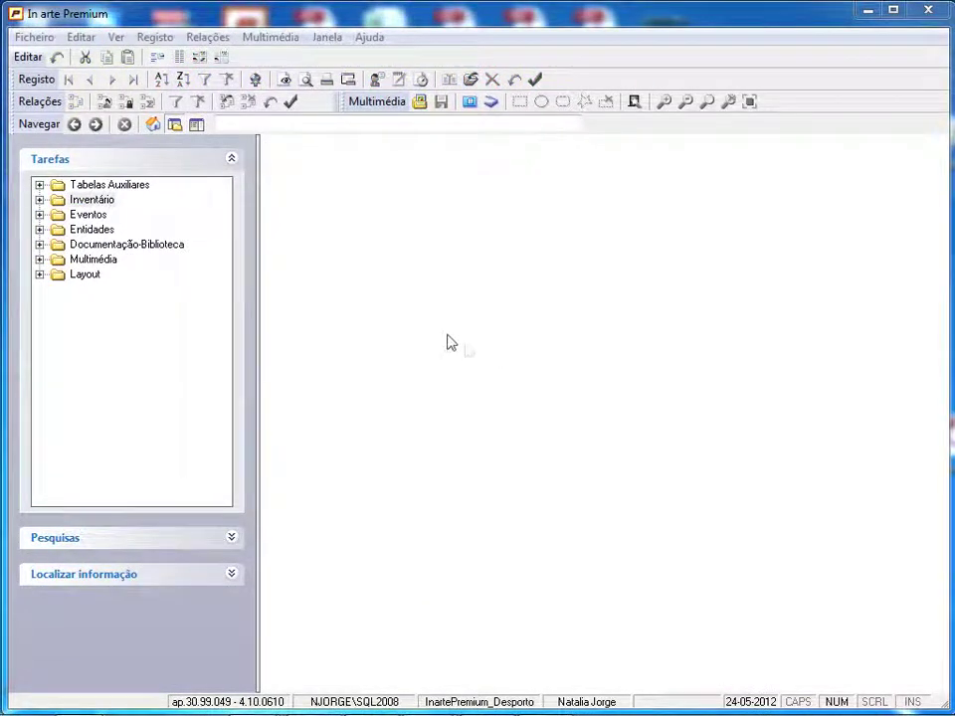
Look inside the Tabelas Auxiliares folder, and open the Objectos records under Inventário.
click(39, 185)
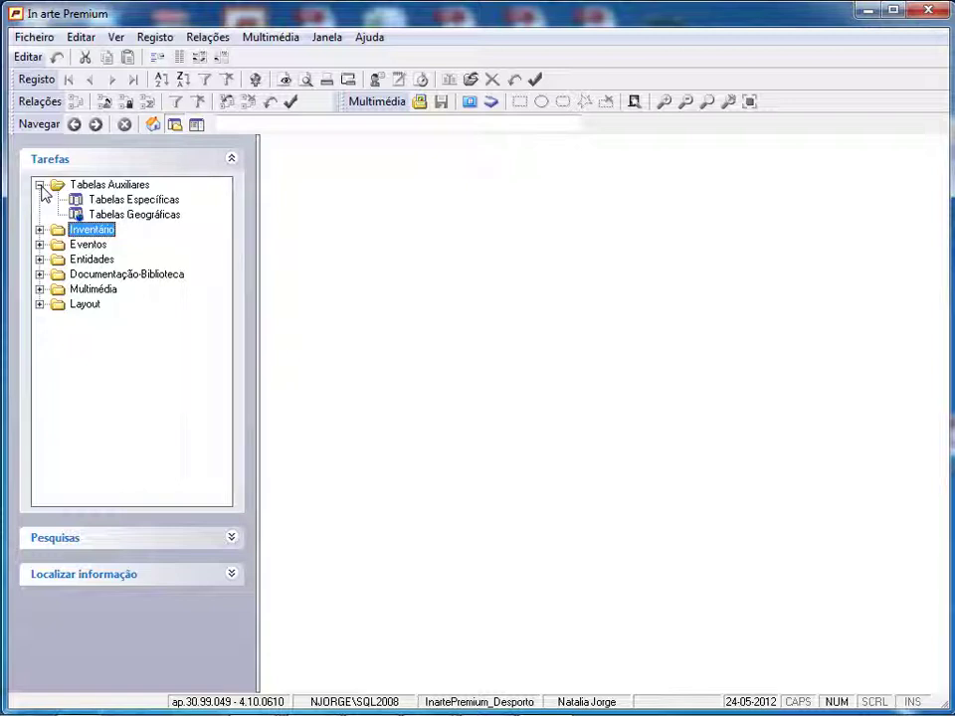
click(39, 186)
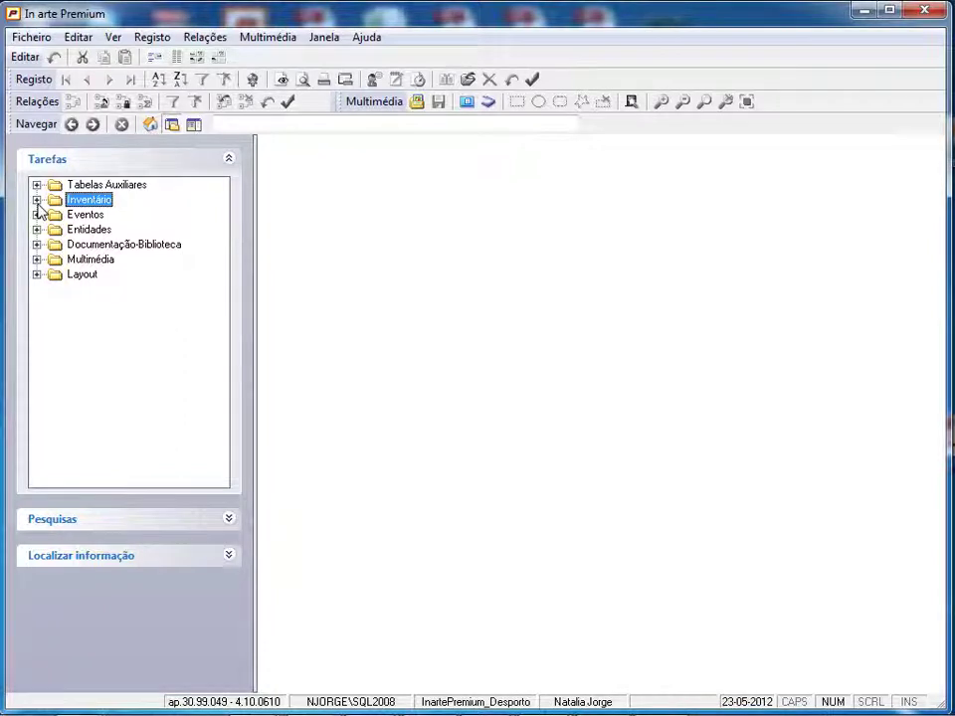
click(38, 202)
click(91, 217)
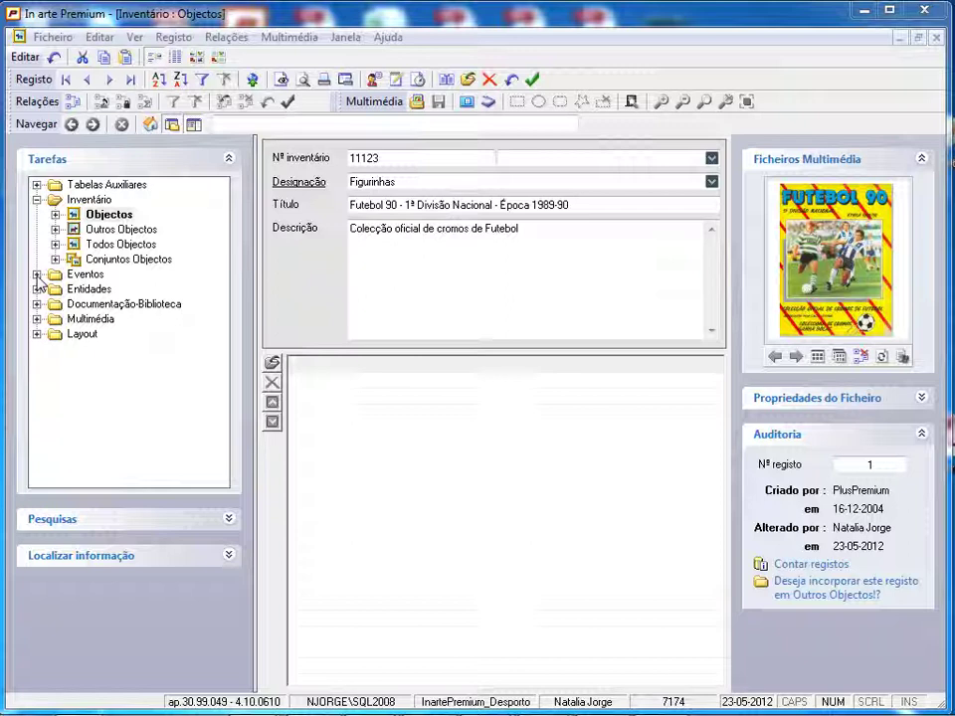
Examine the contents of the Eventos, Entidades, Documentação-Biblioteca, Multimédia and Layout folders in the task tree, leaving only Layout expanded among them.
click(37, 274)
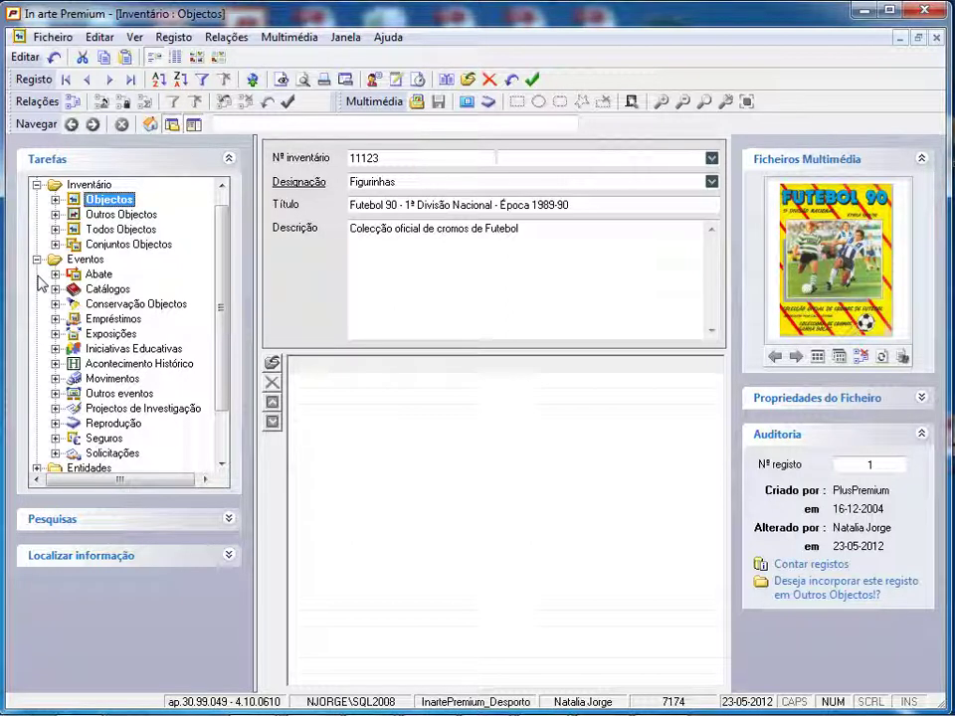
click(36, 260)
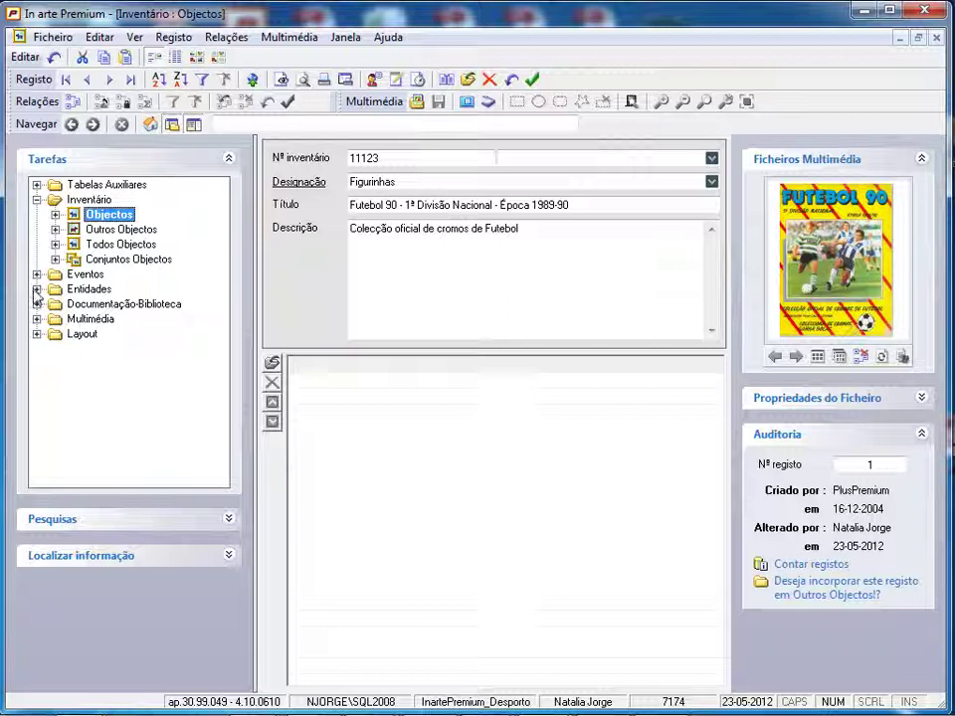
click(37, 289)
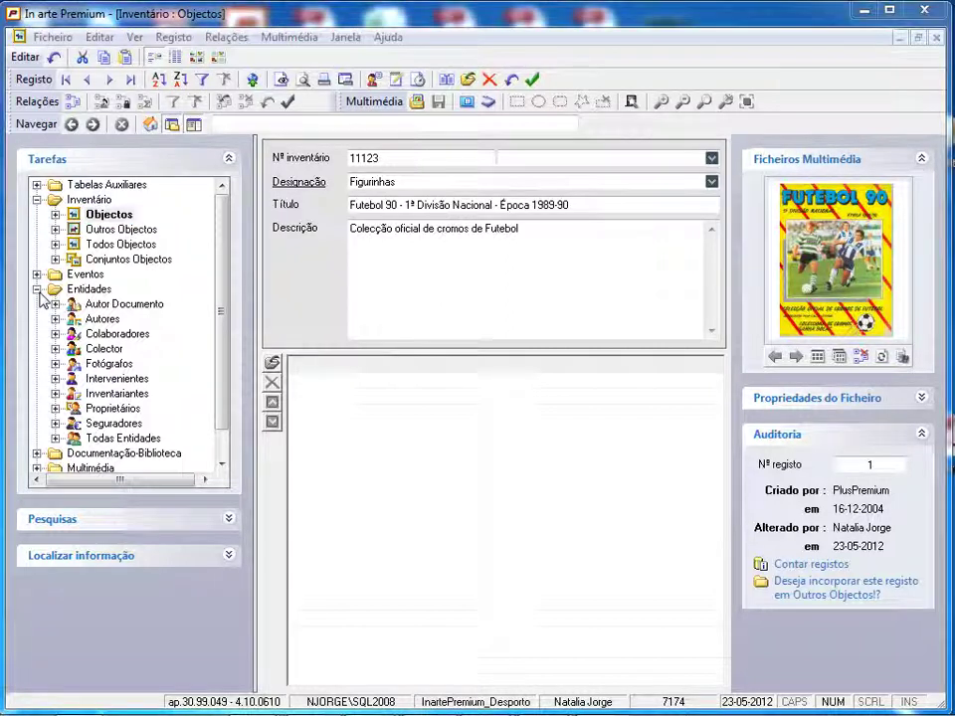
click(35, 289)
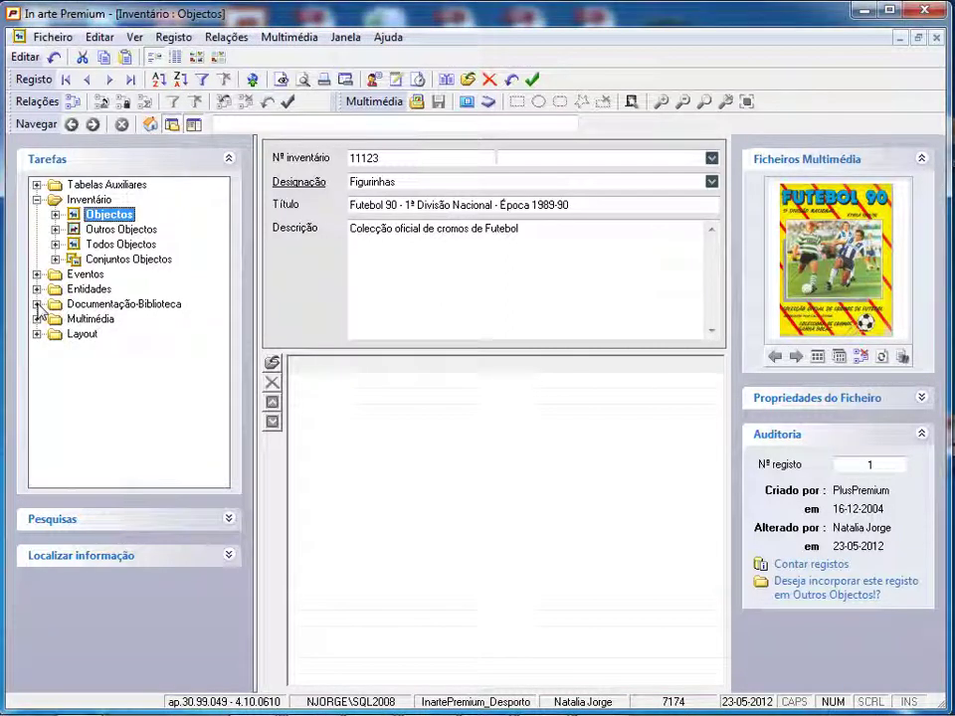
click(37, 305)
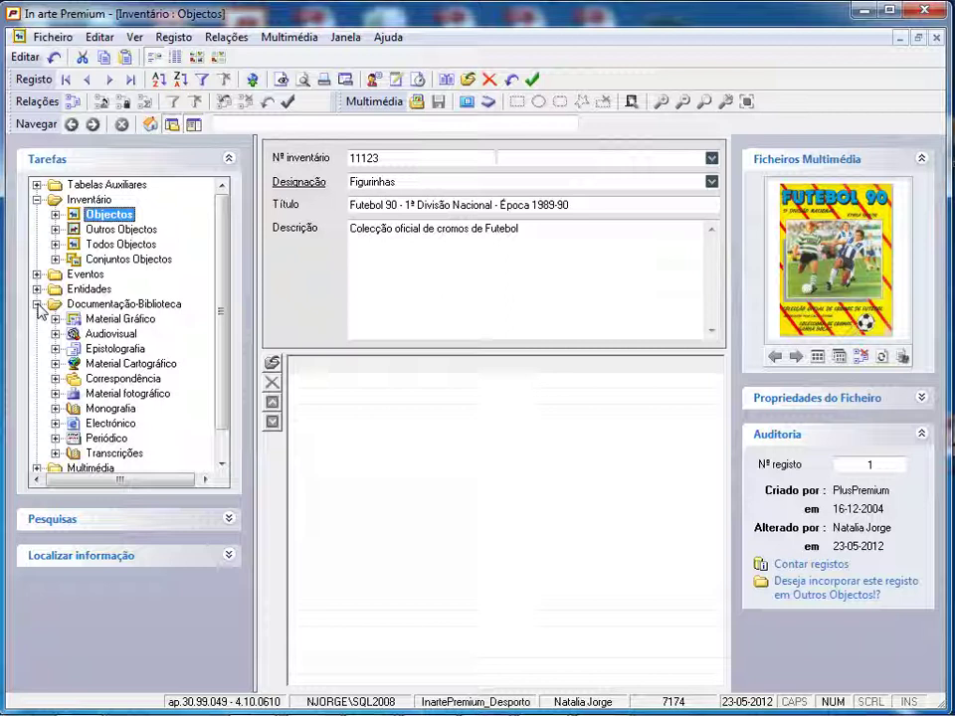
click(36, 305)
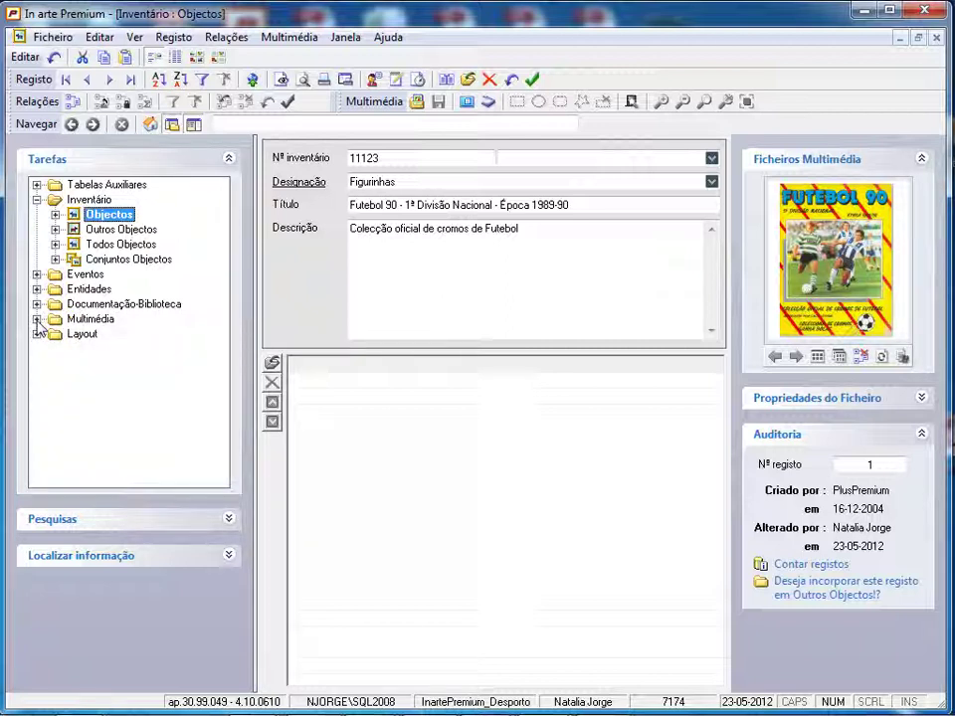
click(36, 321)
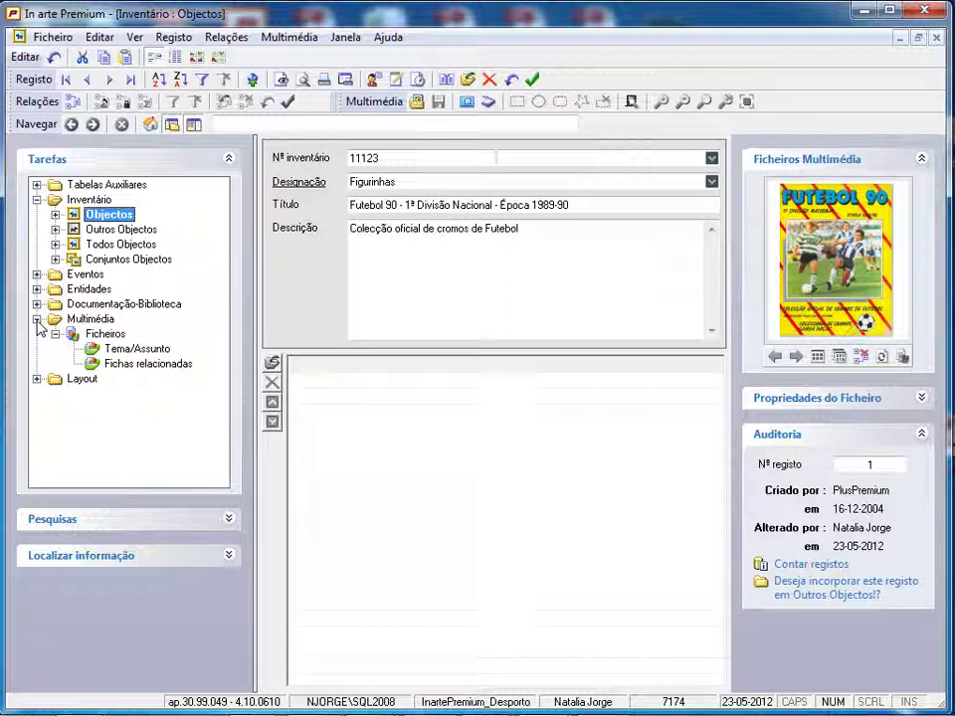
click(37, 319)
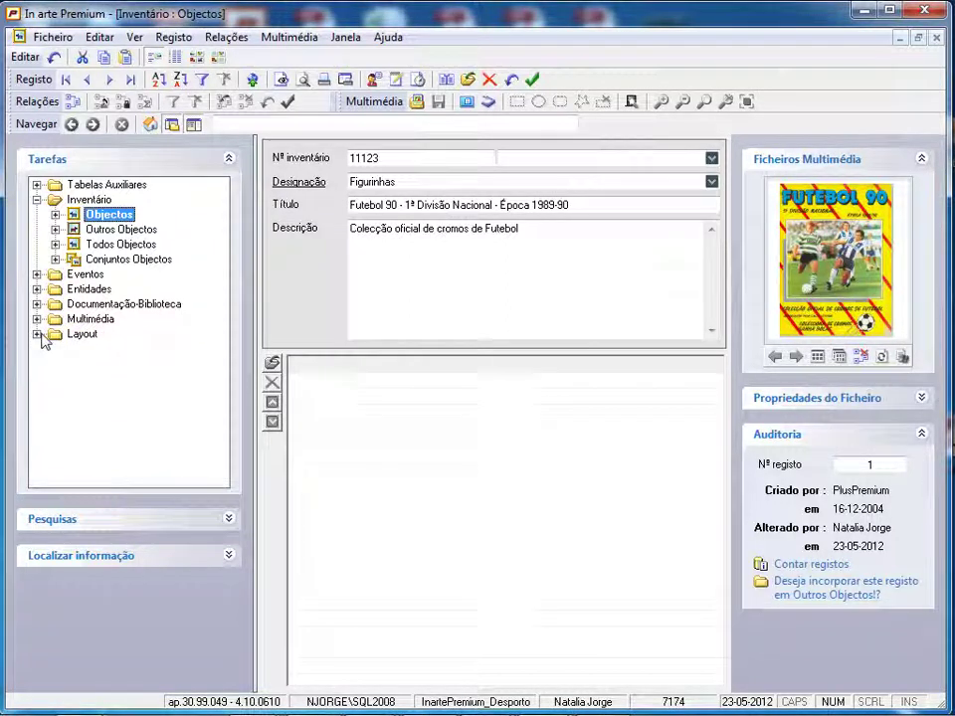
click(37, 334)
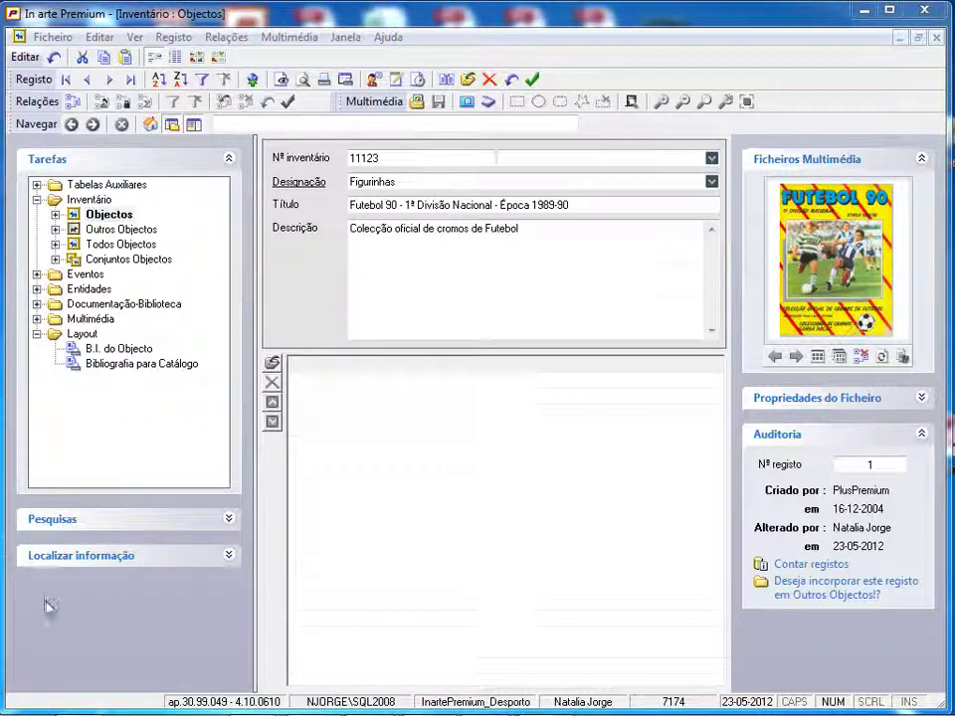
Look at the saved searches under Pesquisas, and expand the Localizar informação section.
click(49, 534)
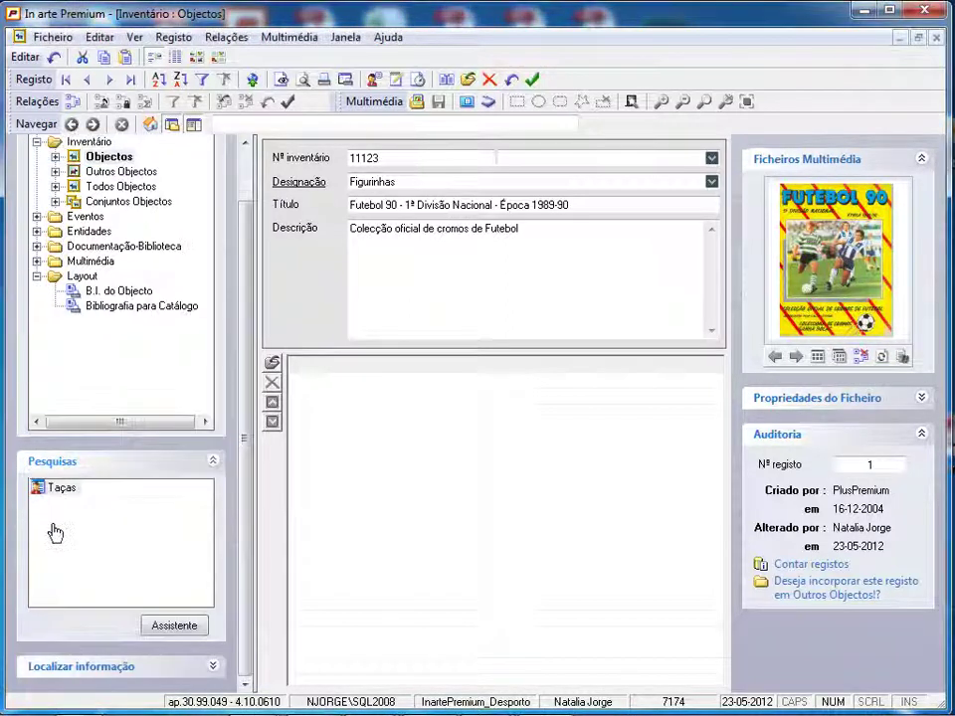
click(52, 461)
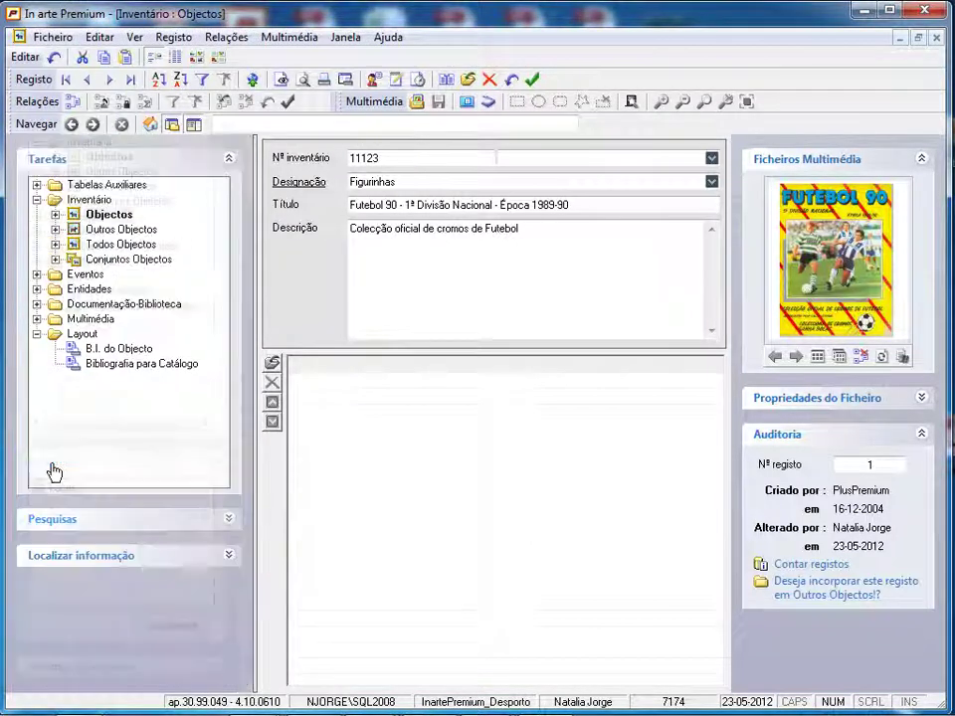
click(60, 558)
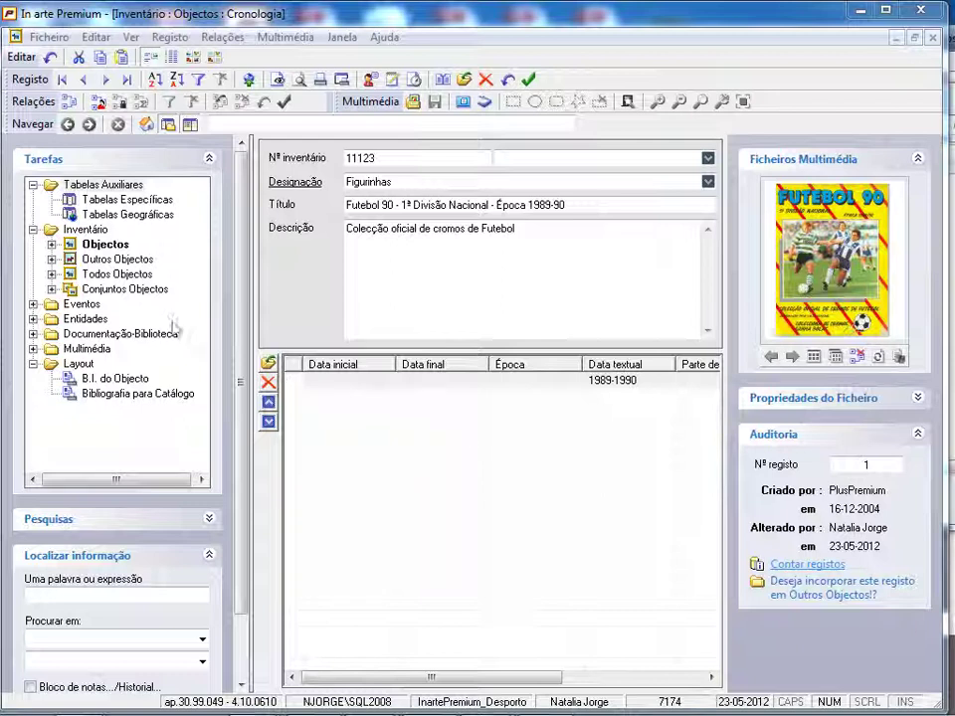
Expand the Objectos branch and display the Designações data of the current object record.
click(52, 244)
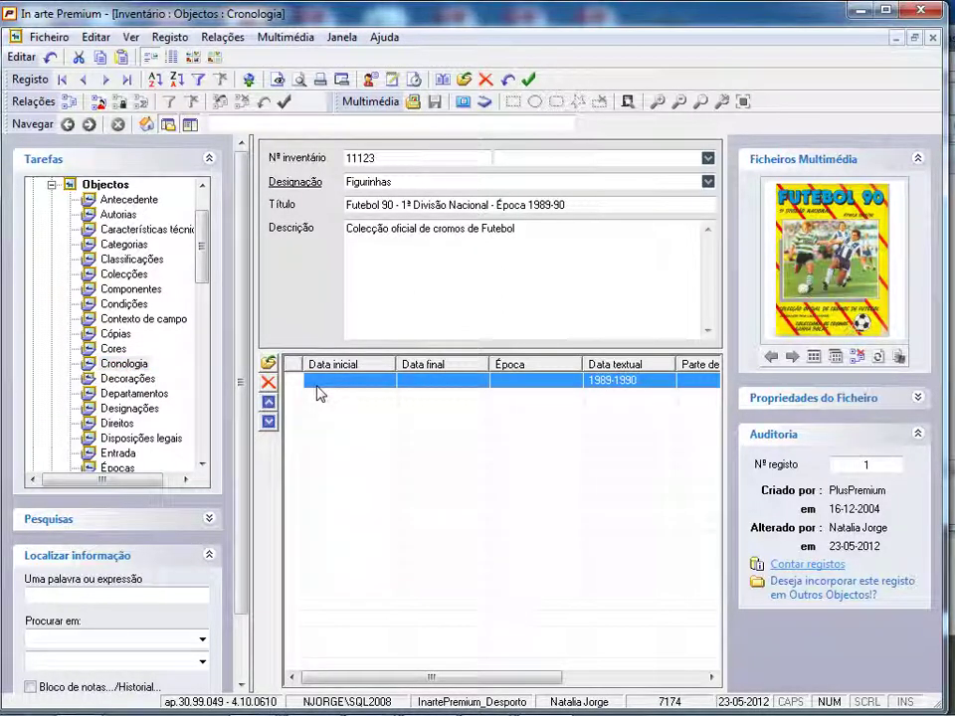
click(142, 412)
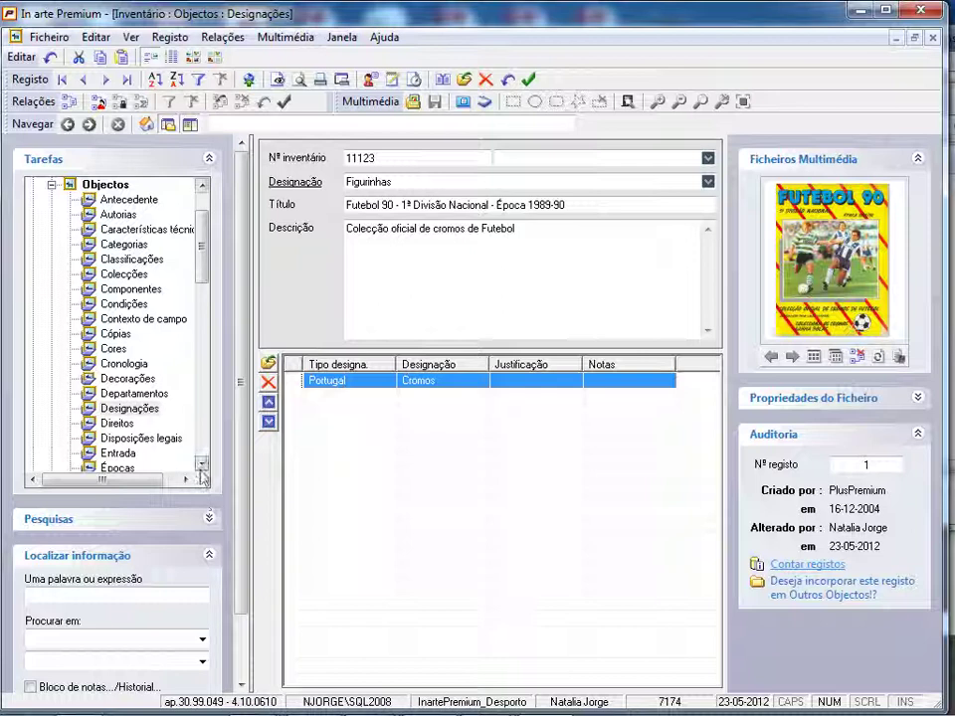
Display the Tema/Assunto data of the current object record from the Objectos branch.
click(201, 464)
click(201, 464)
click(201, 464)
click(201, 464)
click(201, 464)
double_click(201, 464)
double_click(201, 464)
click(201, 464)
double_click(201, 463)
double_click(201, 464)
click(201, 463)
double_click(201, 464)
double_click(201, 464)
double_click(201, 464)
click(201, 464)
double_click(201, 464)
click(201, 463)
double_click(201, 464)
click(201, 463)
double_click(201, 464)
click(201, 464)
click(133, 438)
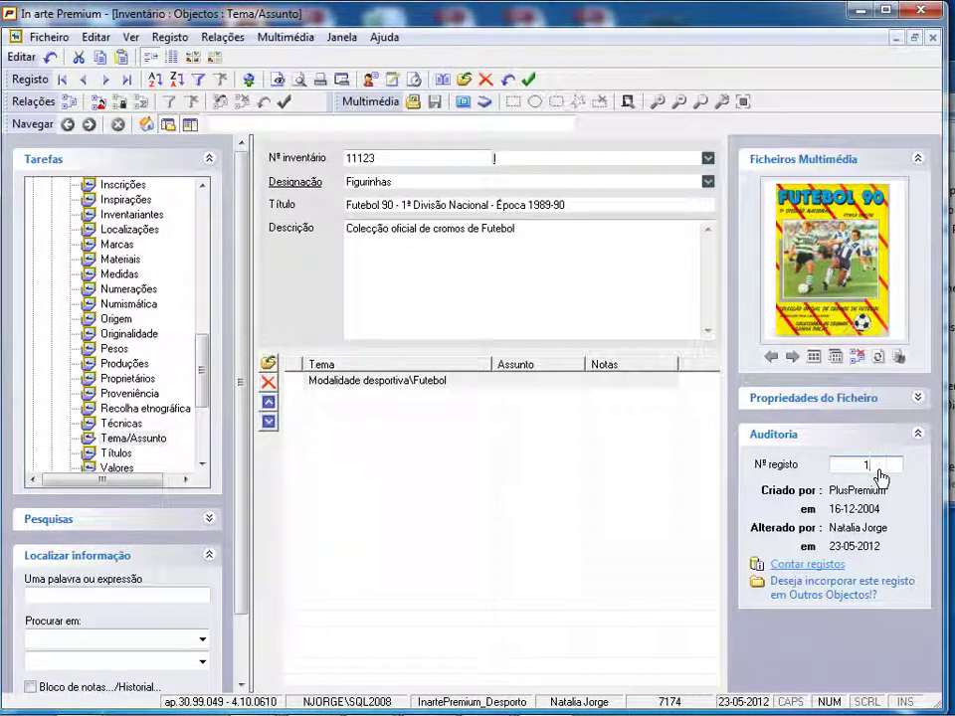
Go to object record number 252.
text(252)
key(Return)
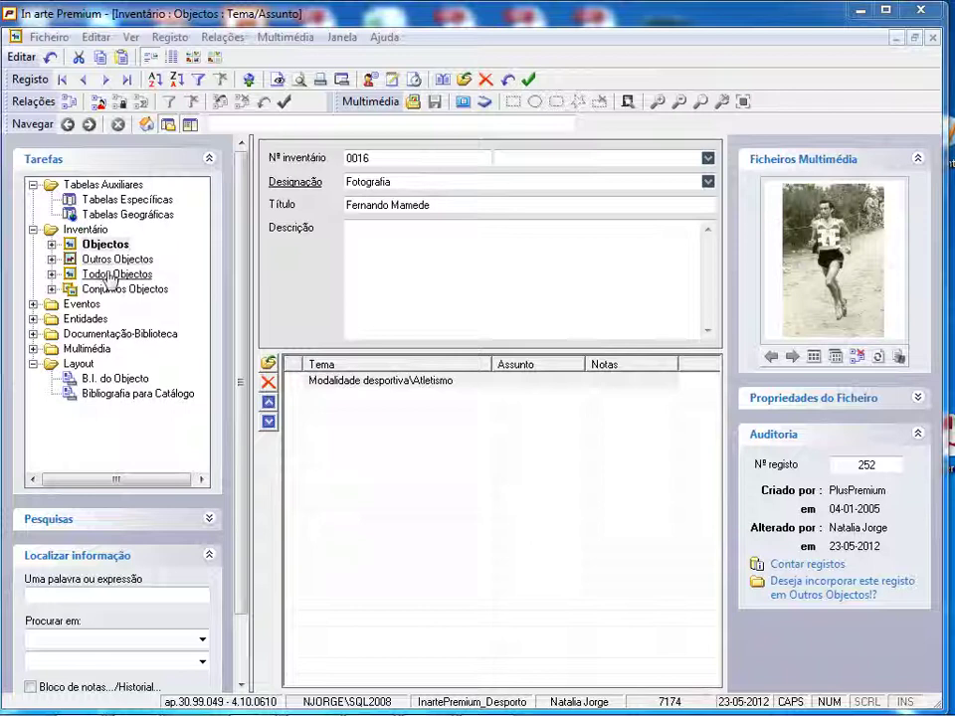
Open the Todos Objectos records and the Conjuntos Objectos records under Inventário.
click(110, 277)
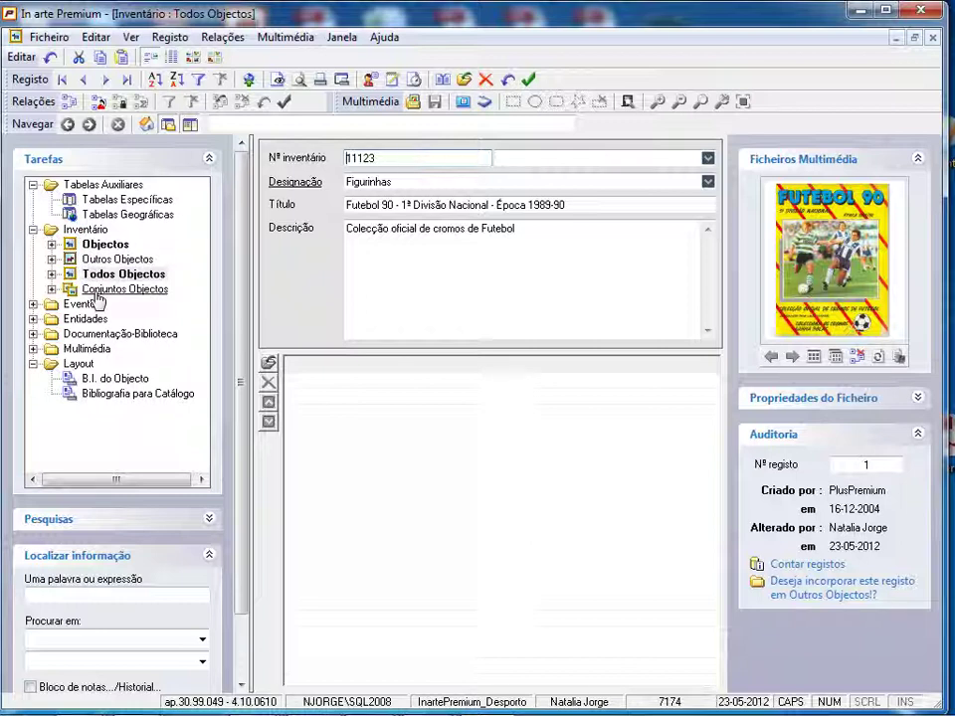
click(98, 292)
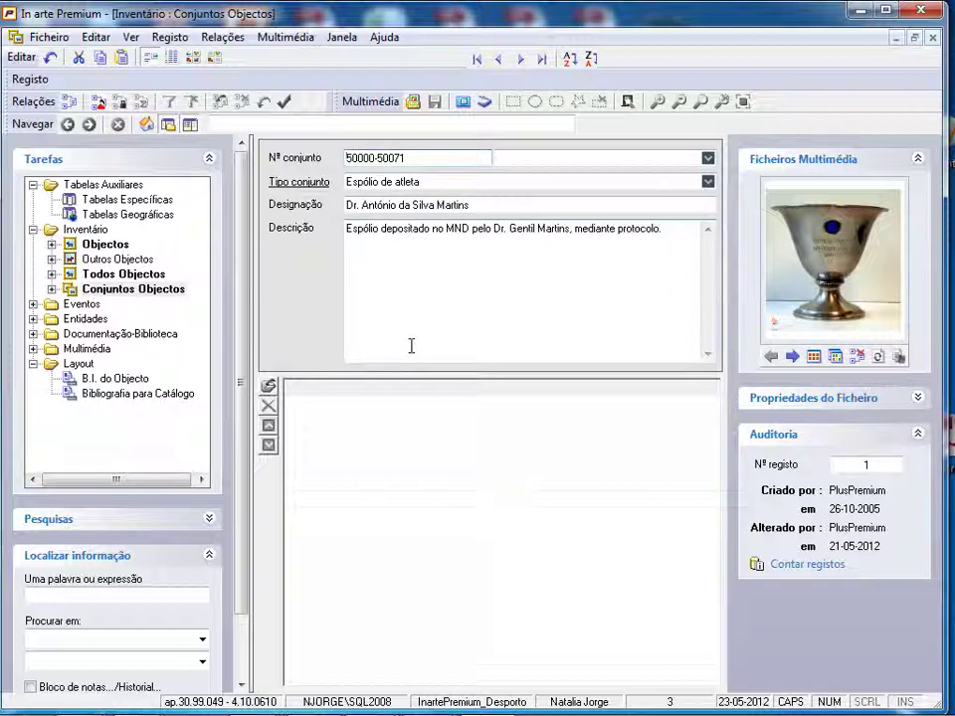
Open Tabelas Específicas under Tabelas Auxiliares and display the Designações de objectos table.
click(102, 202)
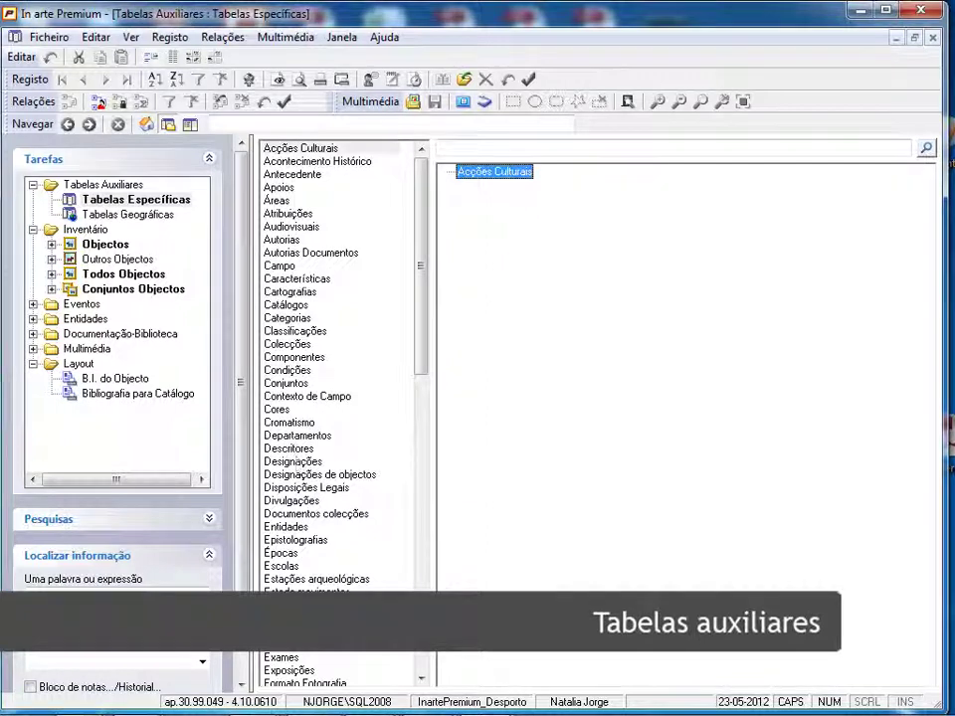
click(302, 476)
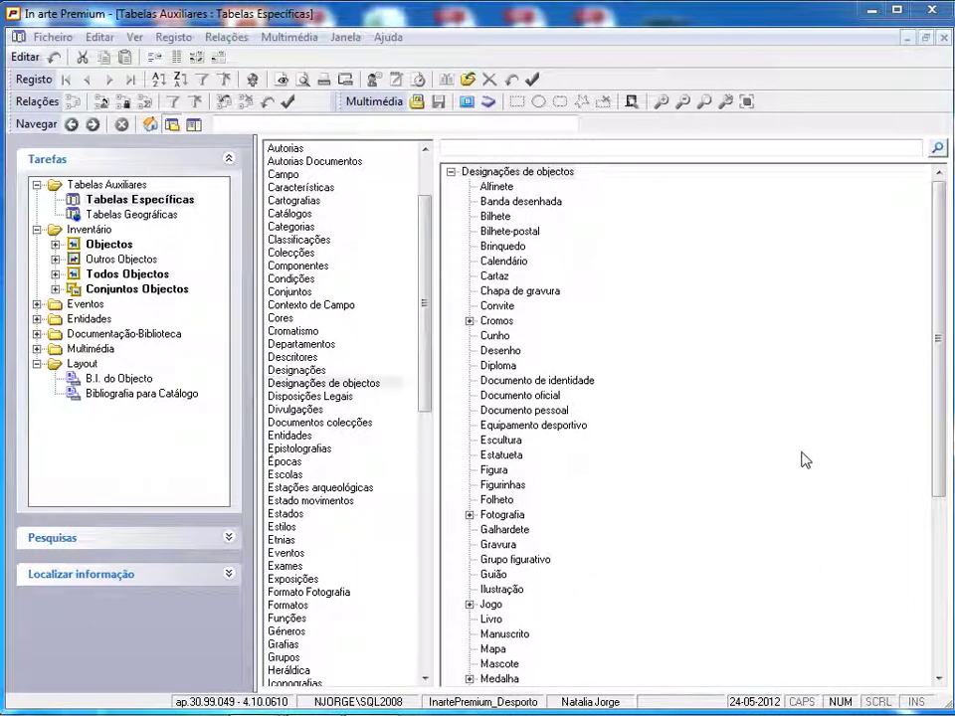
Expand and collapse the Jogo and Medalha entries in the Designações de objectos table to examine their subordinate terms.
click(469, 604)
click(469, 604)
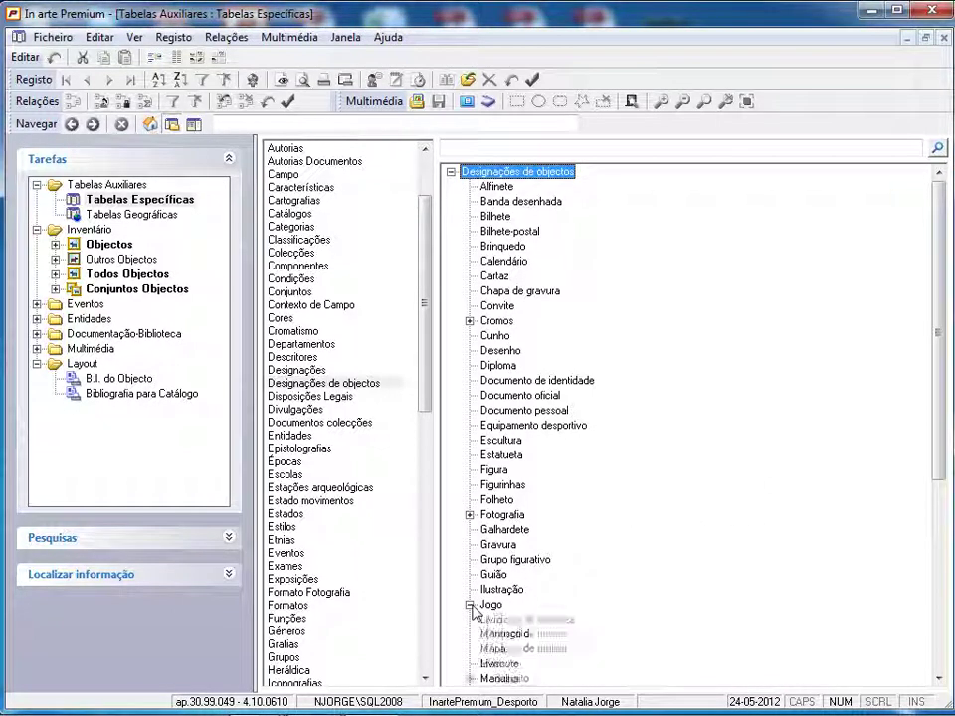
scroll(819, 513, down, 3)
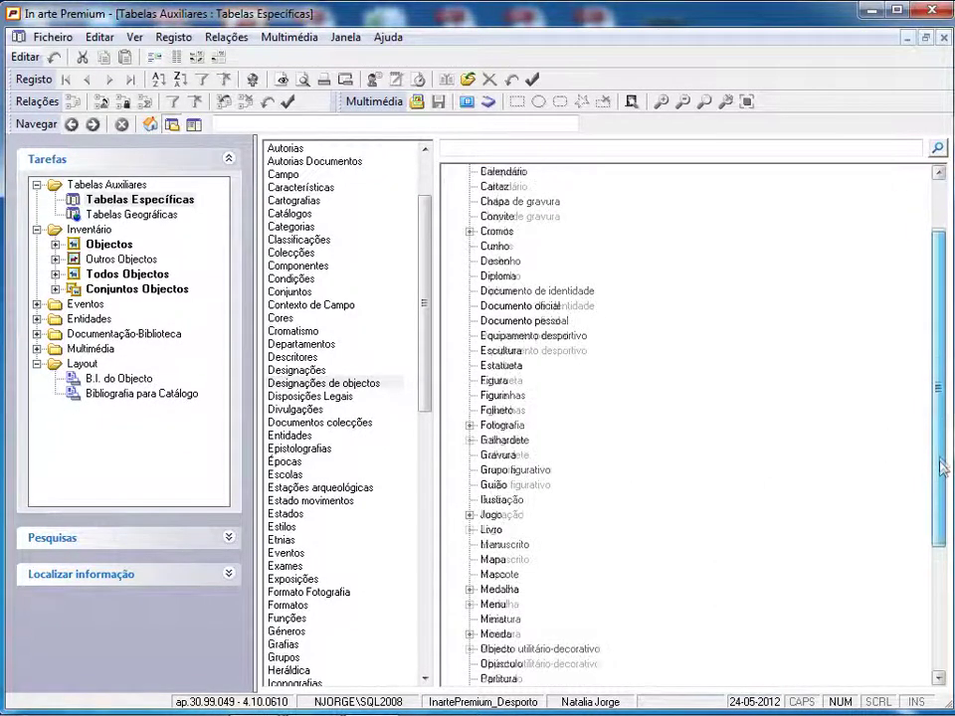
click(469, 530)
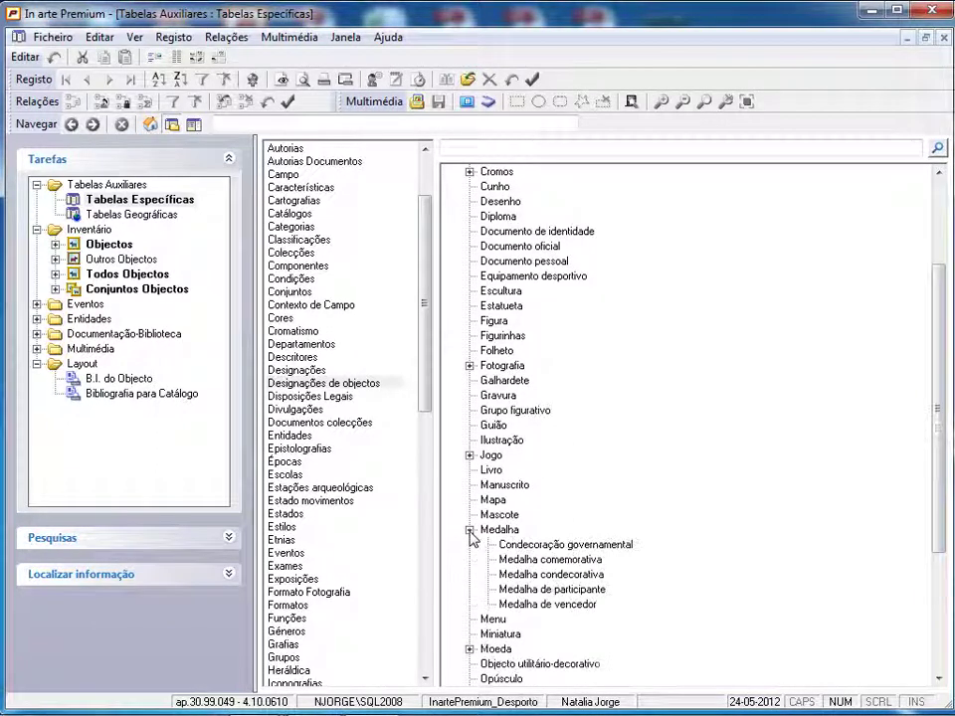
click(469, 531)
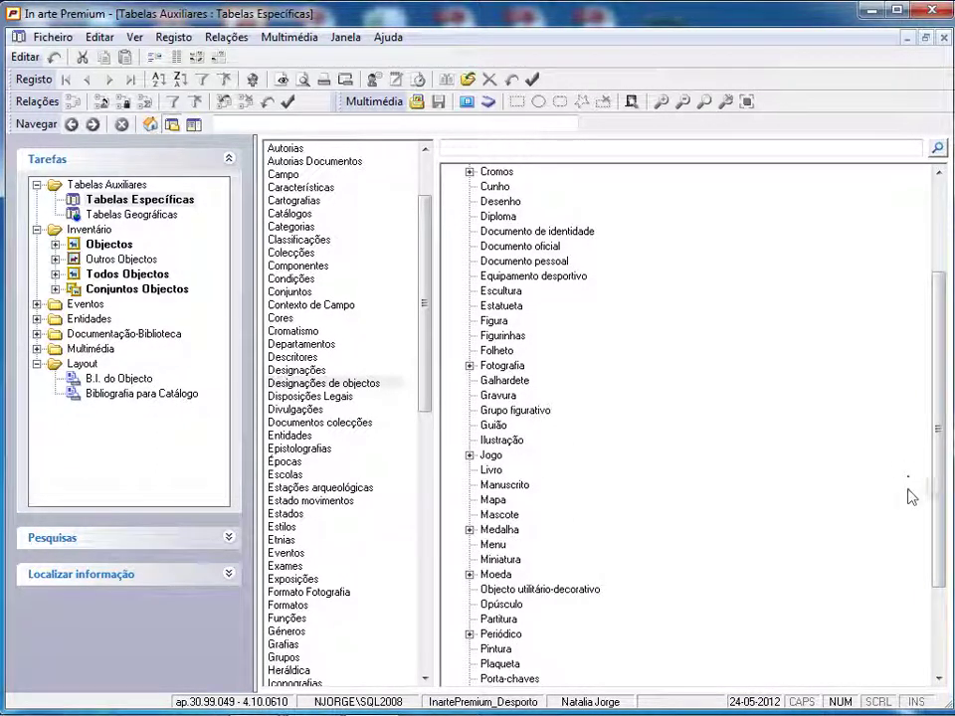
drag(938, 497, 933, 303)
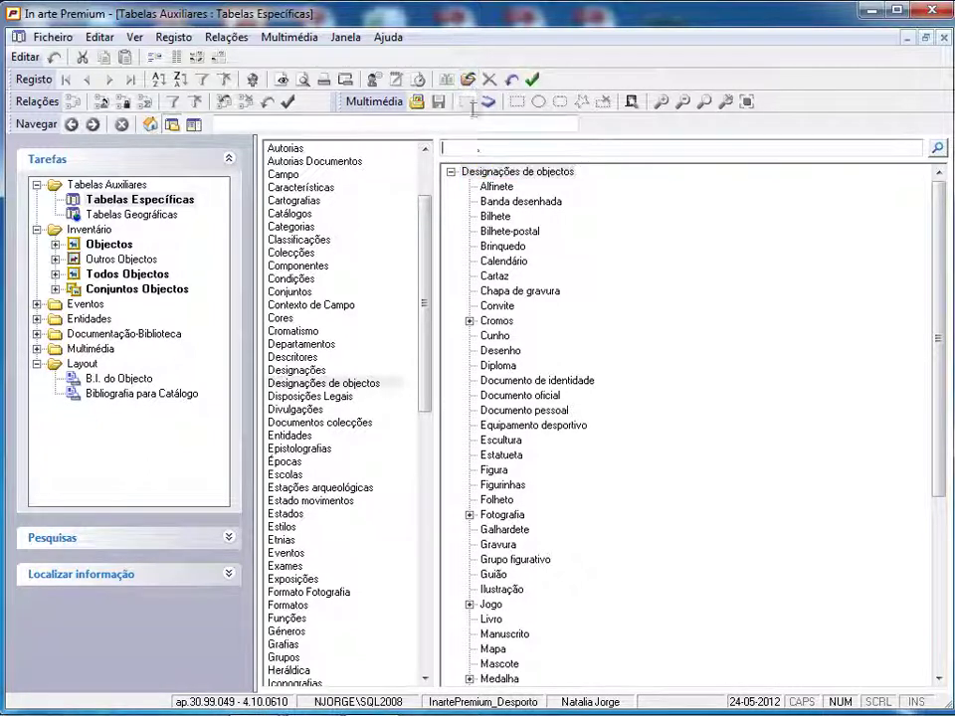
Add the term "Cachecol" to the Designações de objectos table and save it.
click(469, 142)
text(Cachecol)
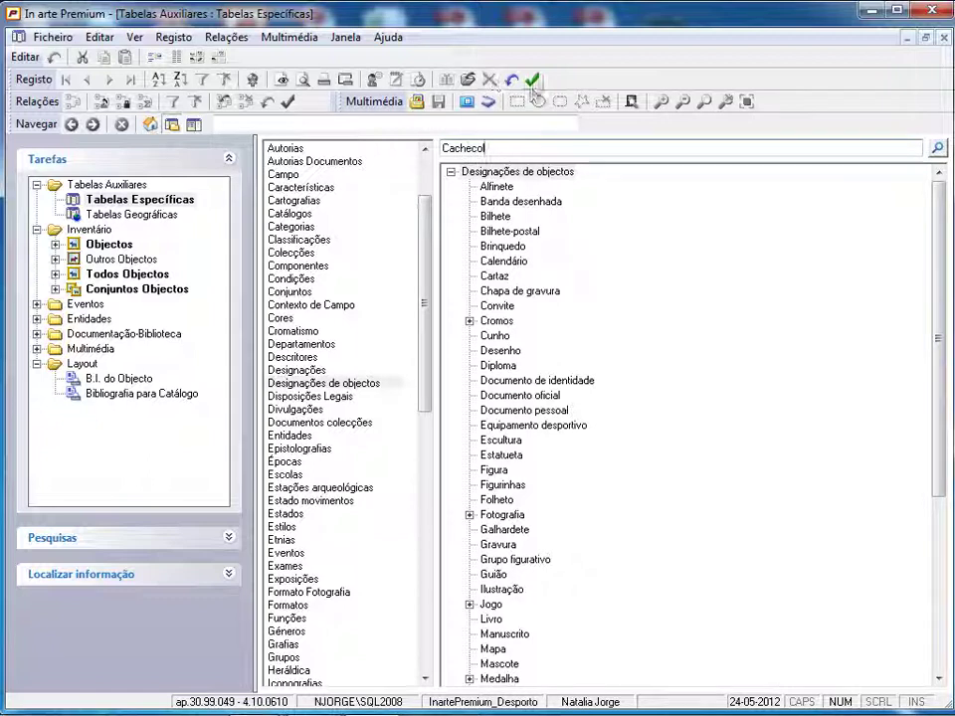
click(532, 79)
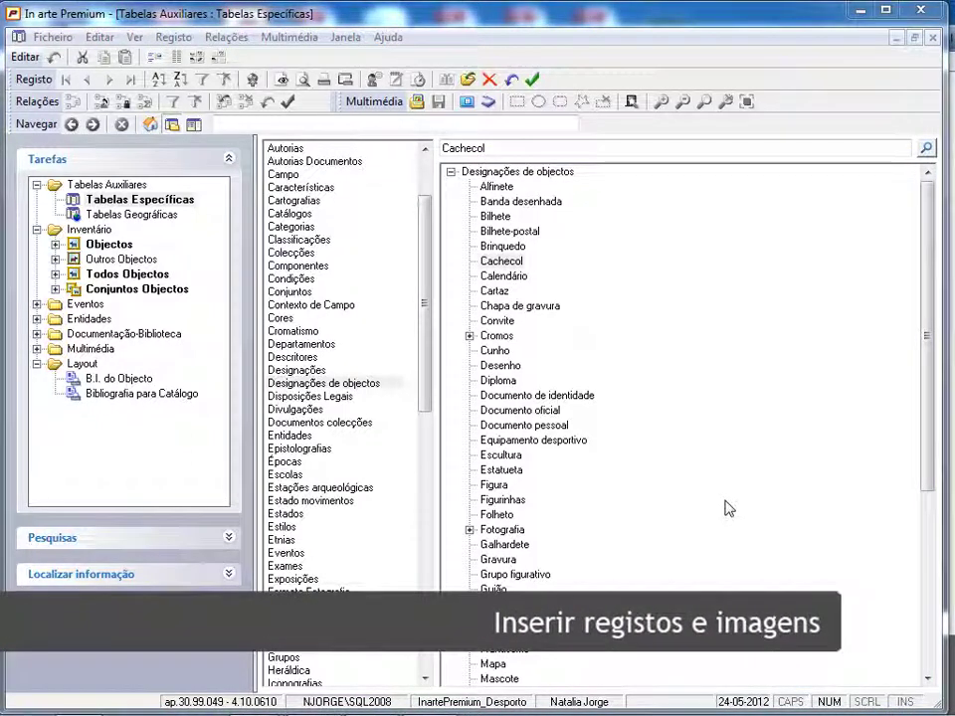
Create a new record in Inventário Objectos with Nº inventário 201001 and the Designação Cachecol.
click(111, 245)
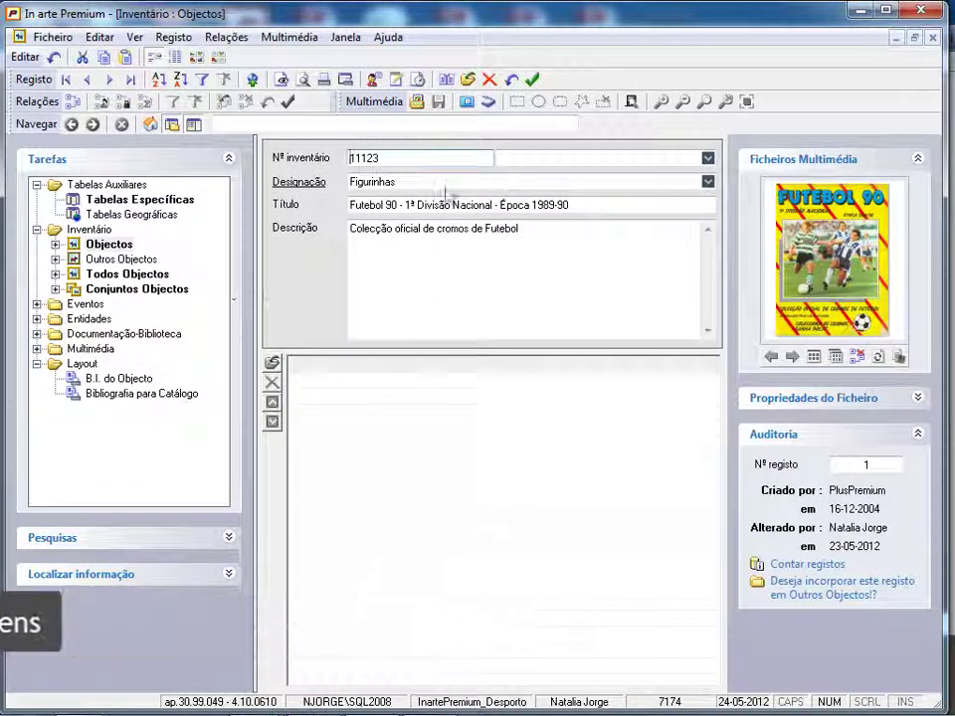
click(467, 79)
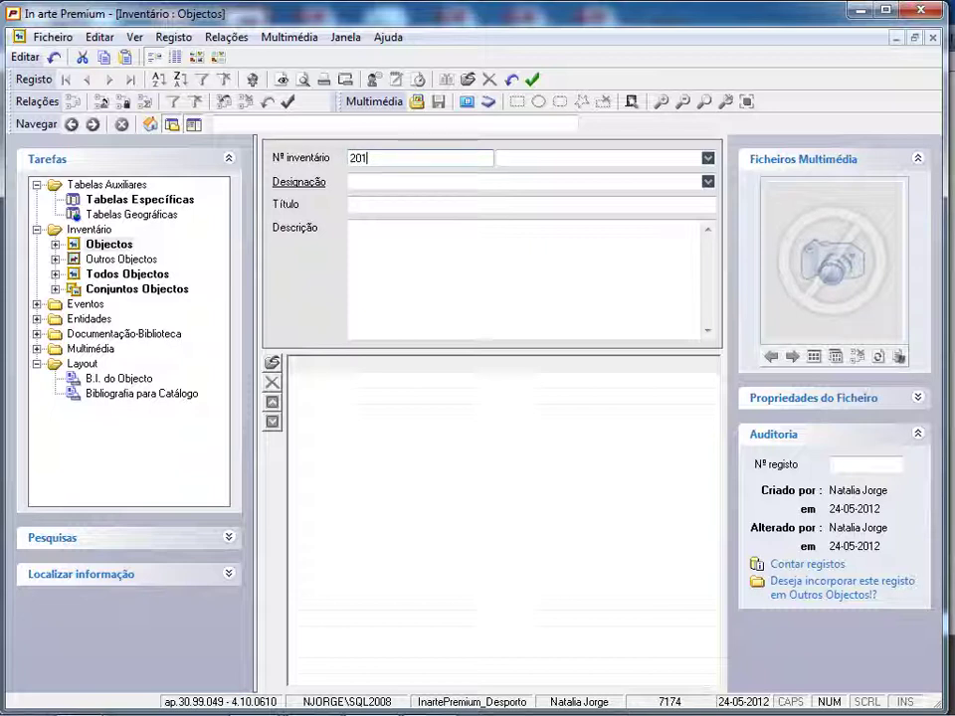
text(1)
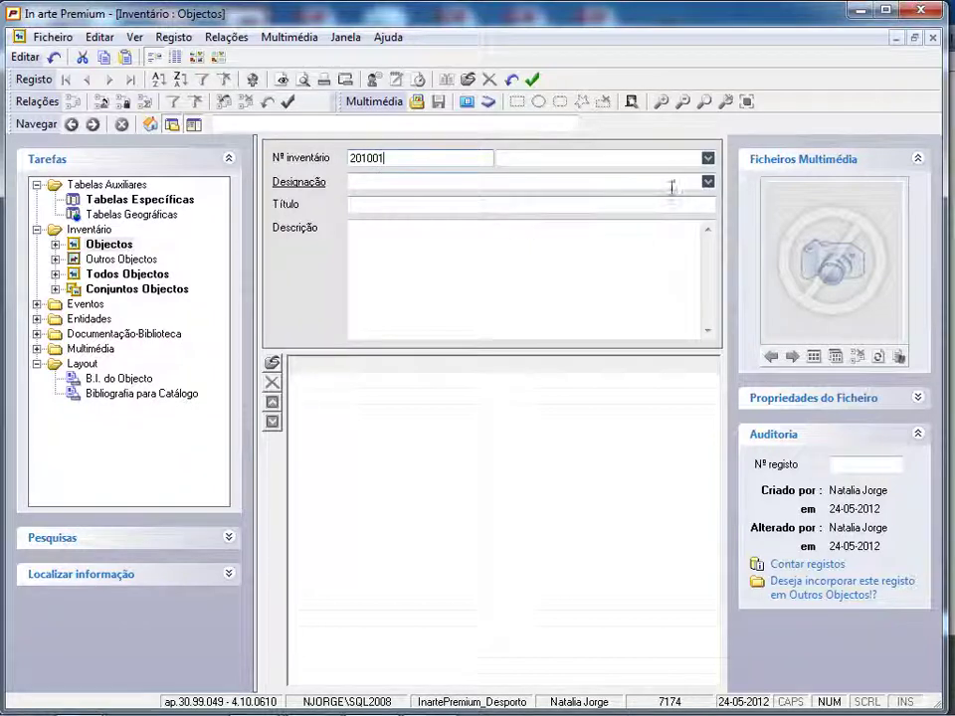
click(708, 184)
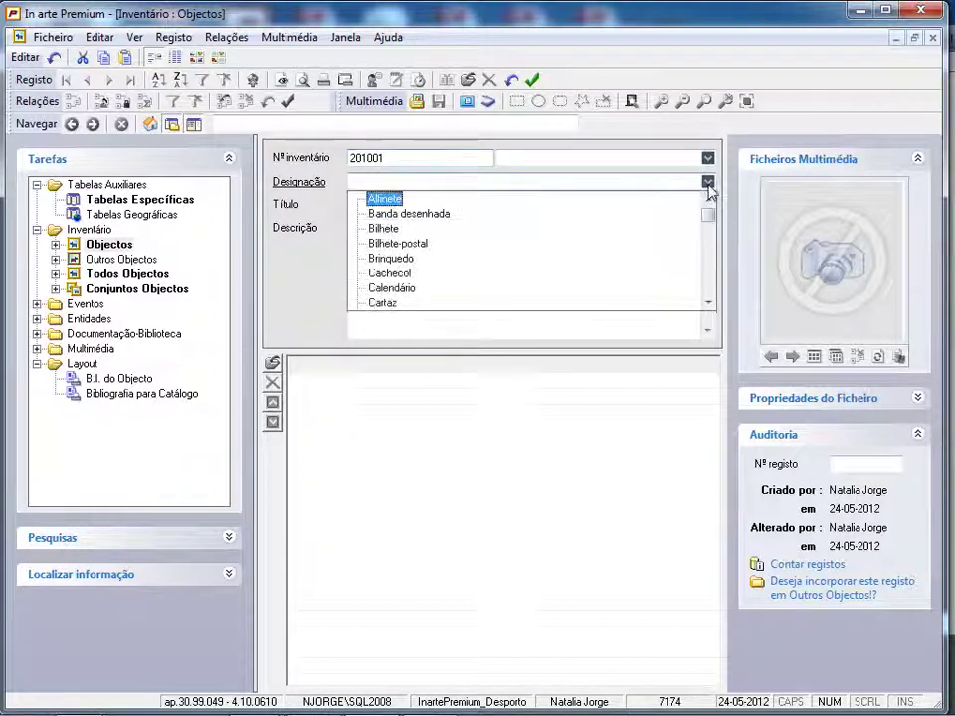
click(408, 273)
Enter the Descrição "Cachecol de duas cores, com a inscrição Grêmio Campeão Gaúcho de 2010." and save the record.
click(408, 254)
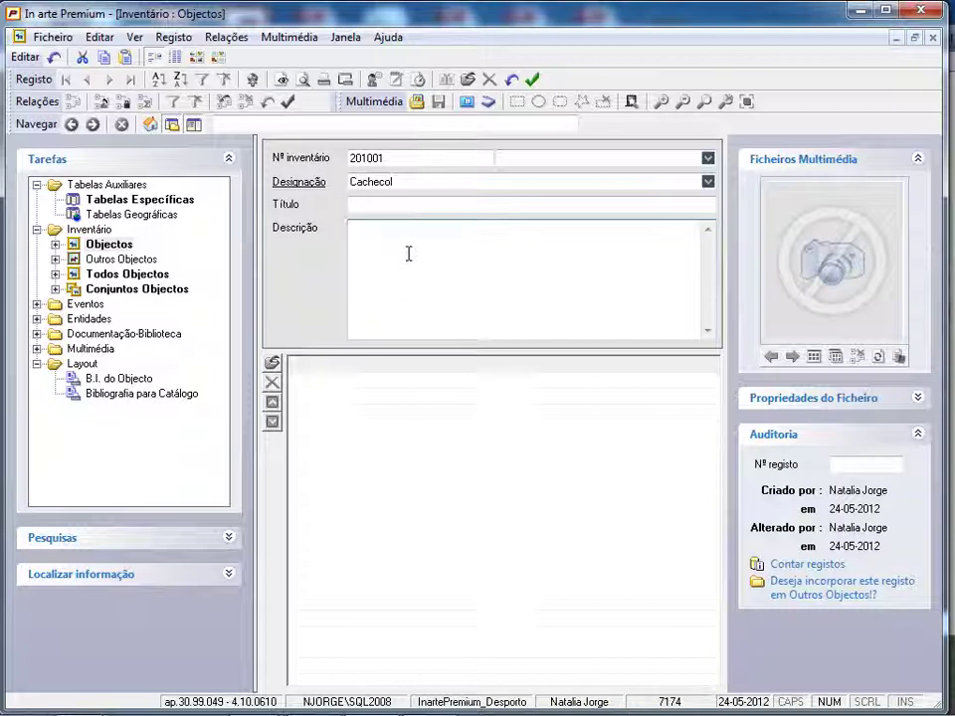
text(Cachecol de duas cores,)
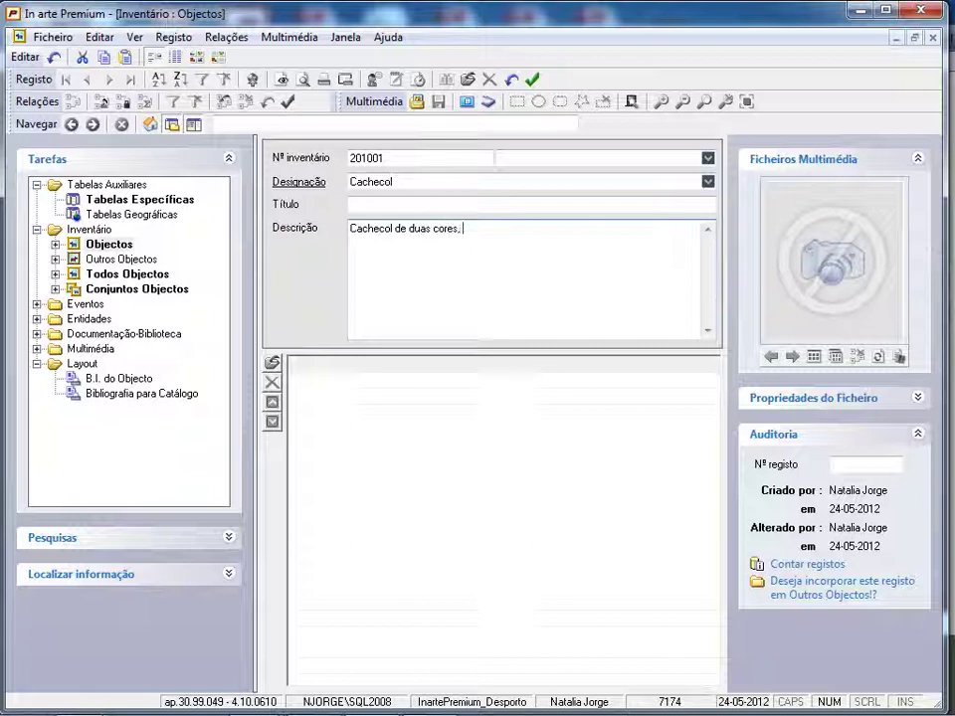
text(com a inscrição Grêmio Campeão Gaúcho de 2010)
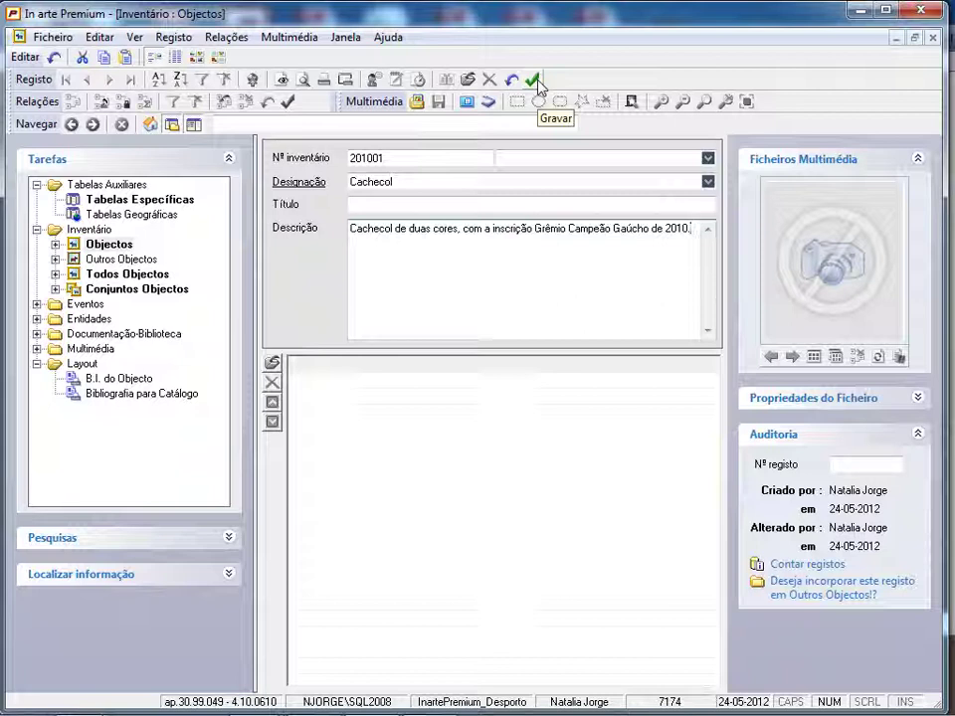
click(536, 80)
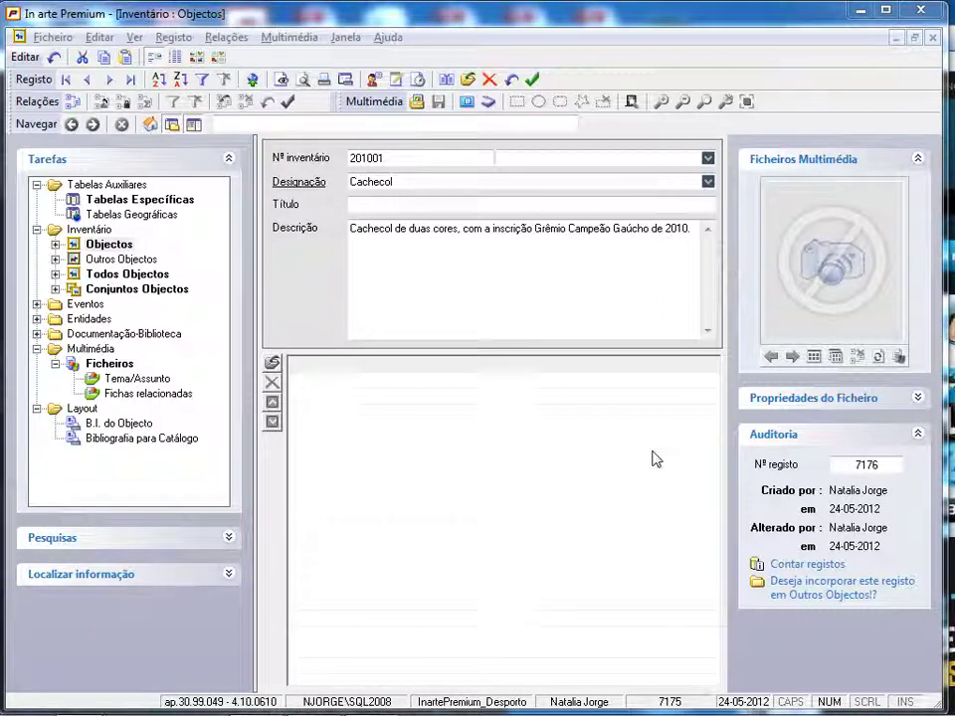
Attach the image 201001_a from the Imagens folder in Windows Explorer to the record's Ficheiros Multimédia and minimize the folder window.
key(alt+Tab)
key(alt+Tab)
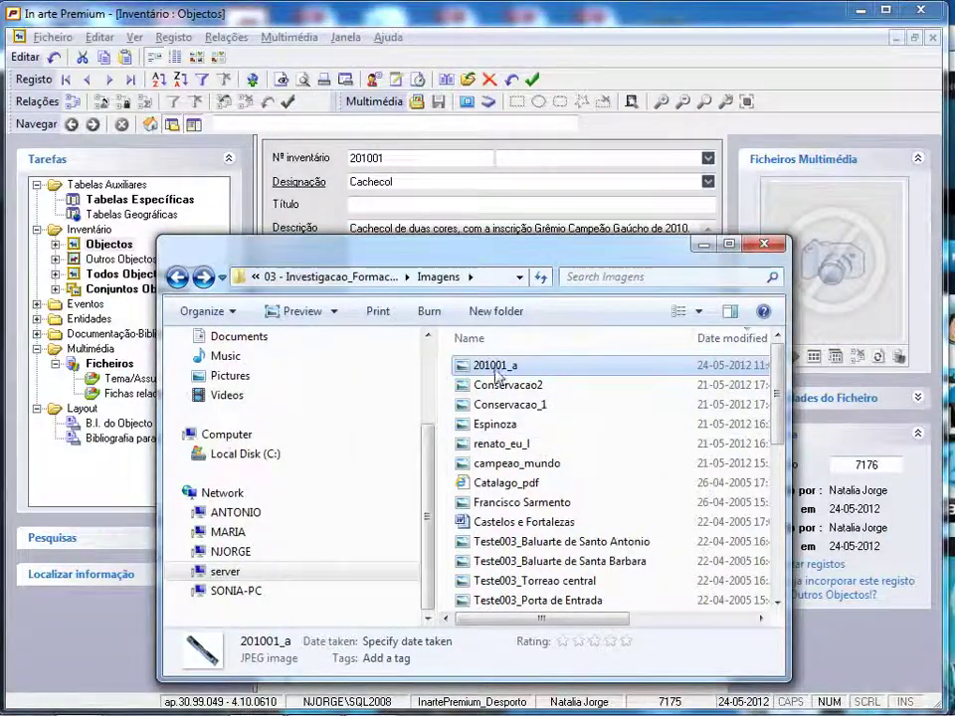
drag(494, 373, 844, 311)
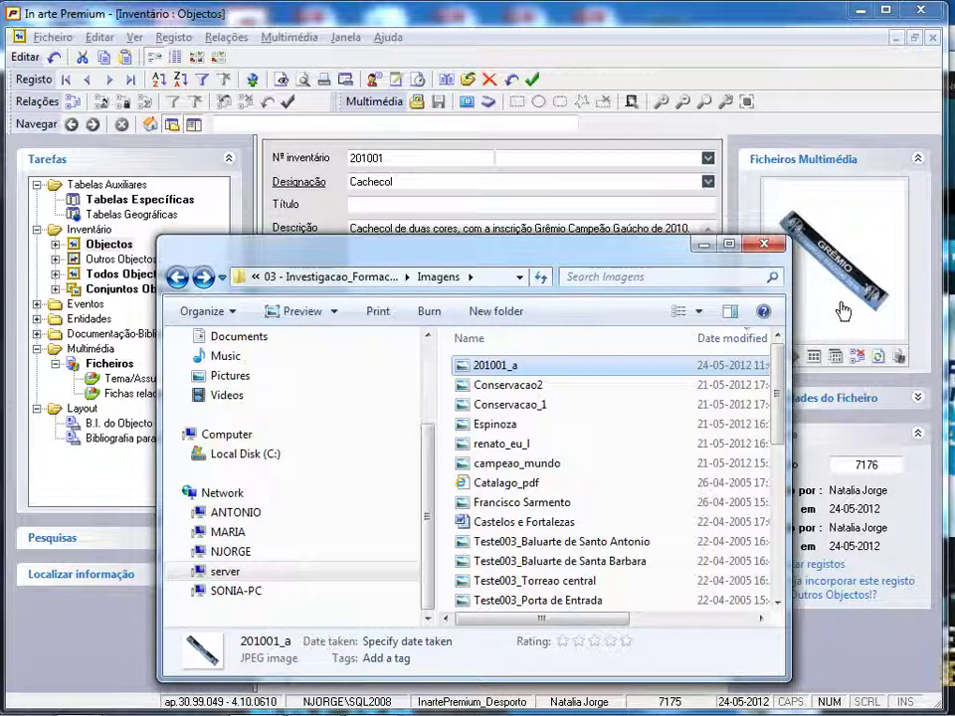
click(701, 246)
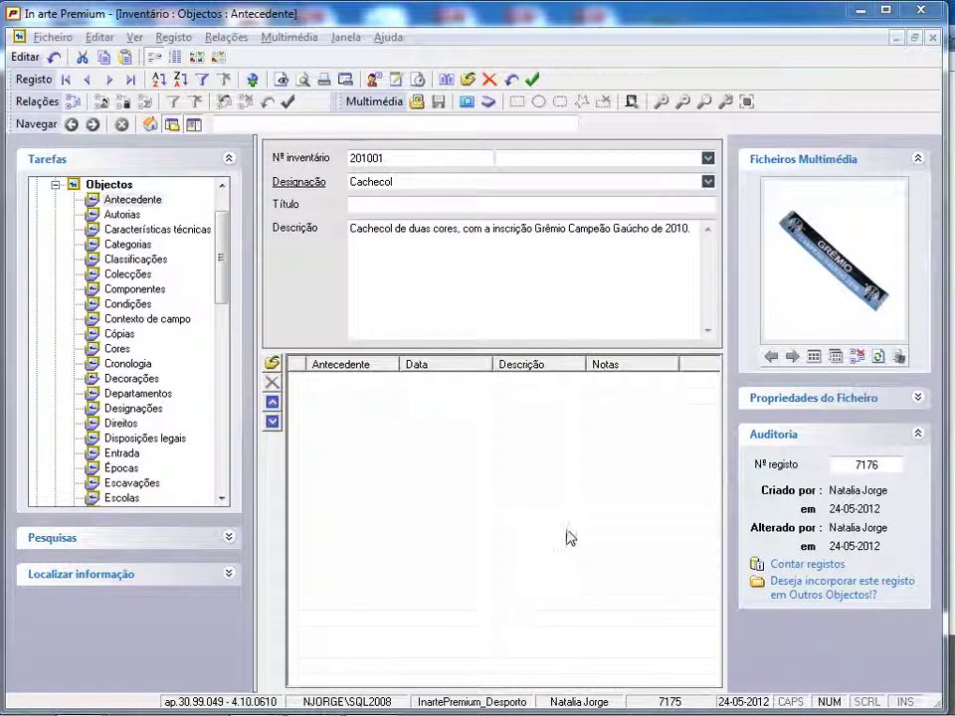
Display the Medidas data of the Cachecol record from the Objectos branch.
click(221, 499)
click(222, 499)
click(222, 498)
click(222, 499)
click(222, 499)
click(222, 498)
click(222, 499)
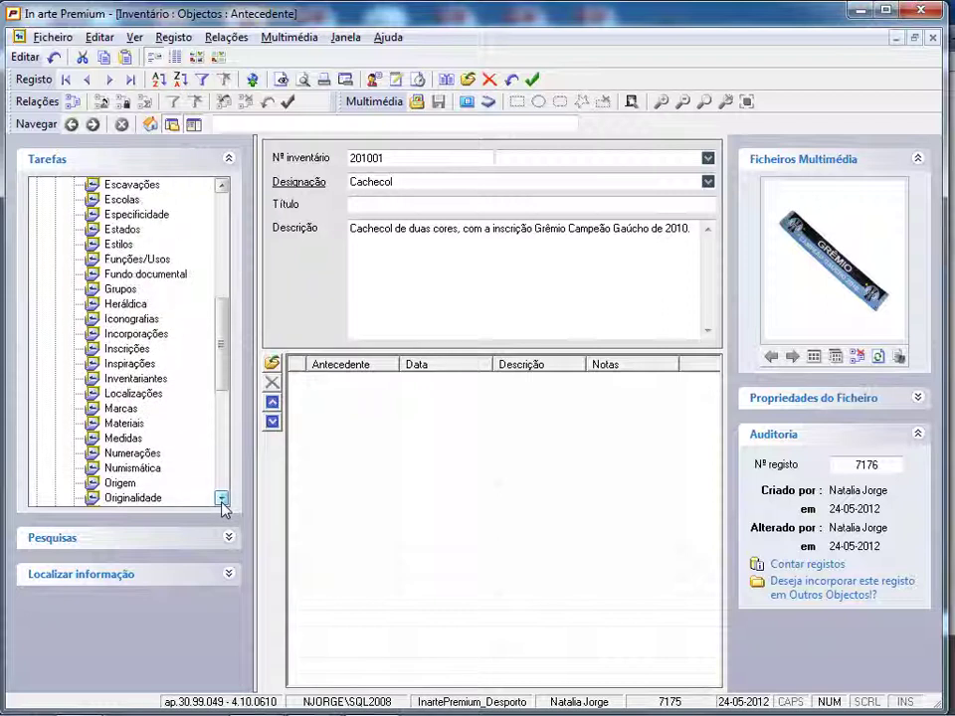
click(125, 440)
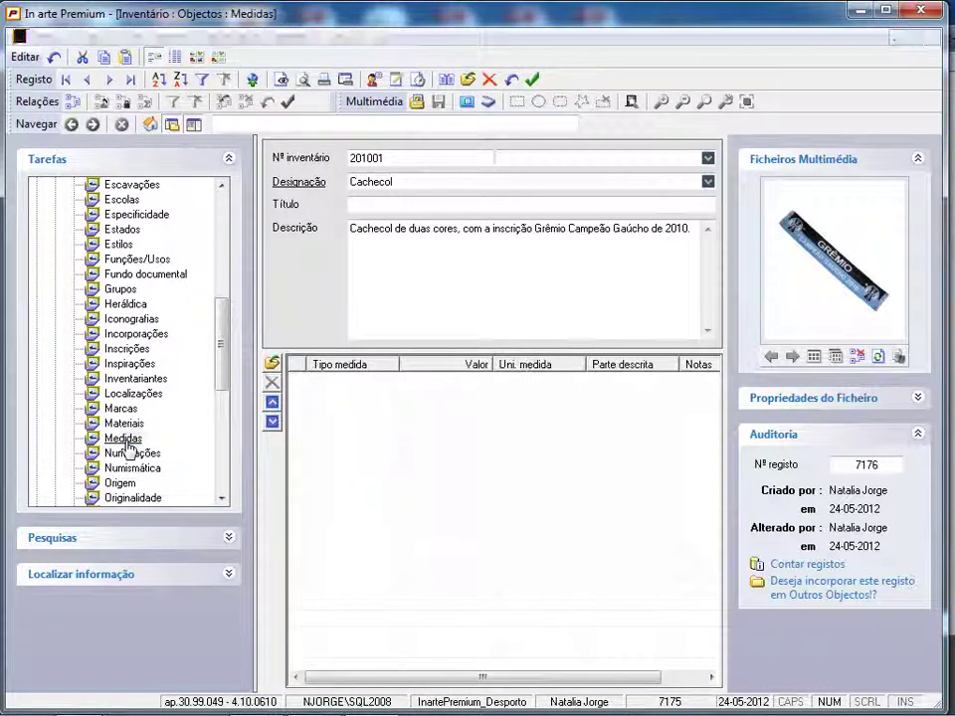
Add a Comprimento measurement of 120 cm to the record's Medidas.
click(272, 365)
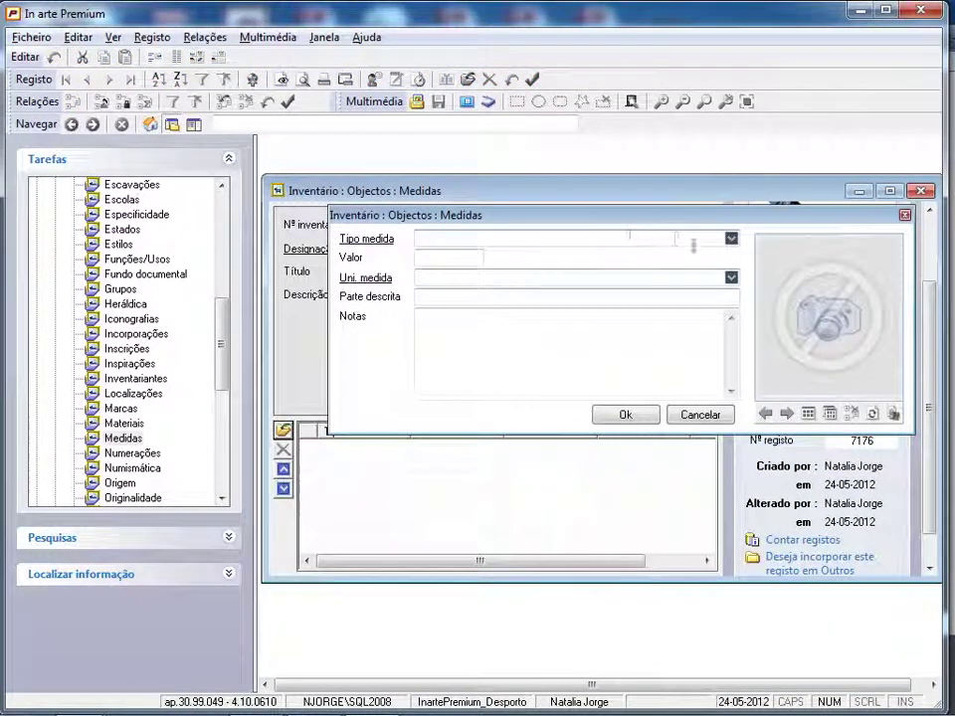
click(731, 240)
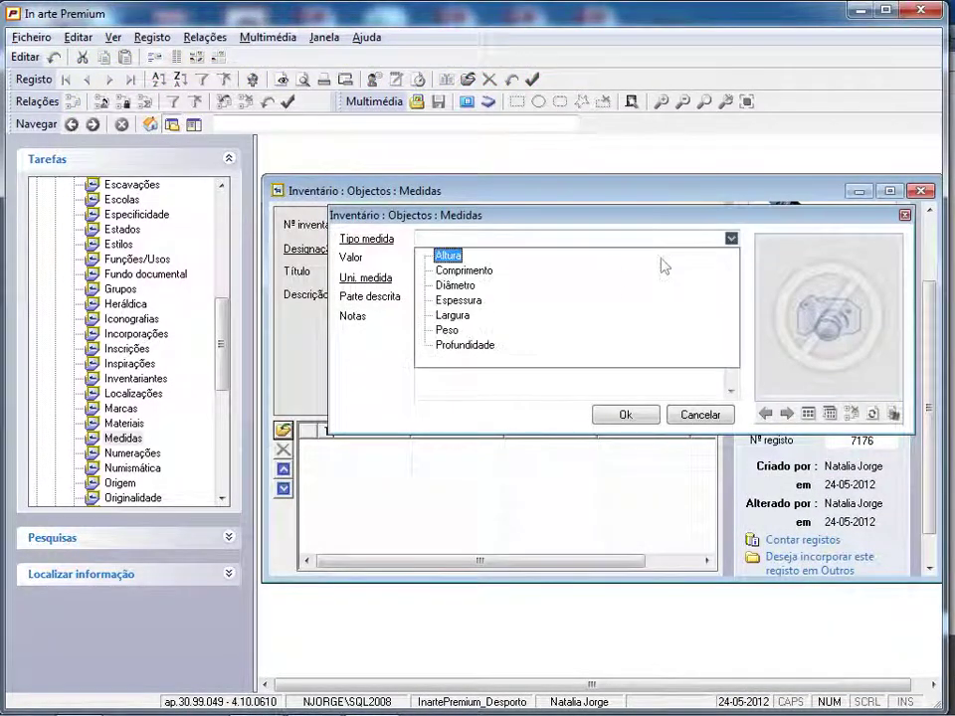
click(473, 270)
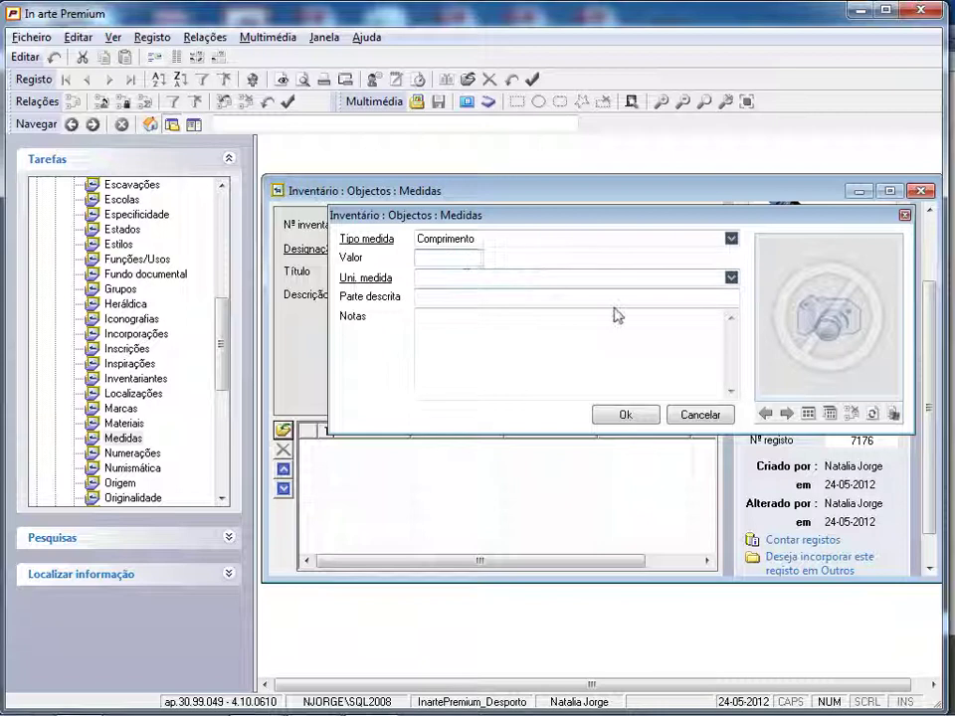
text(120)
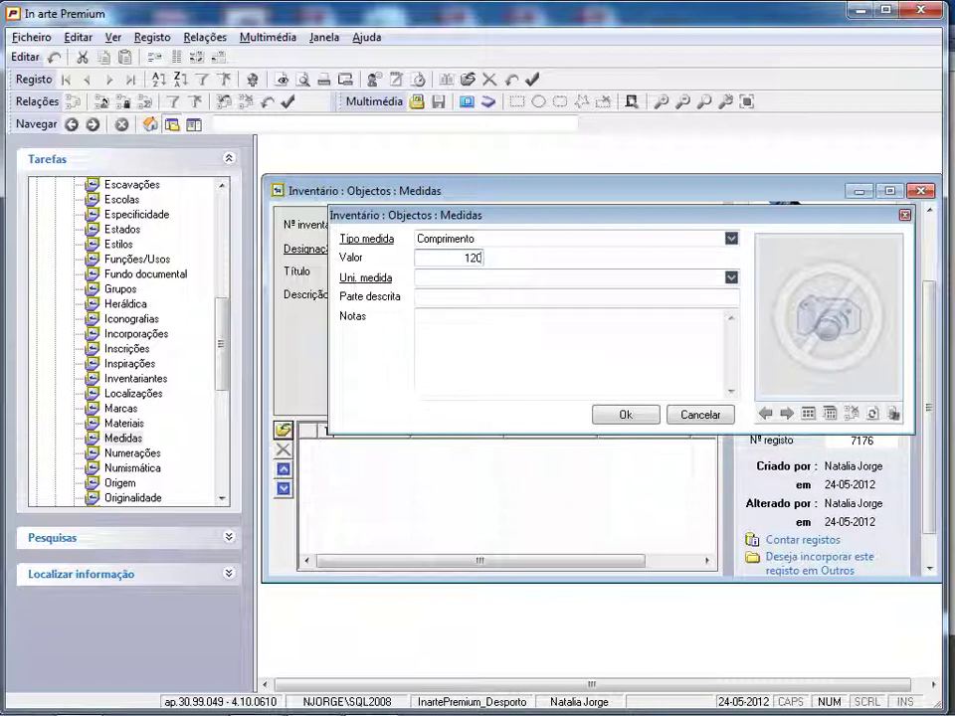
click(732, 279)
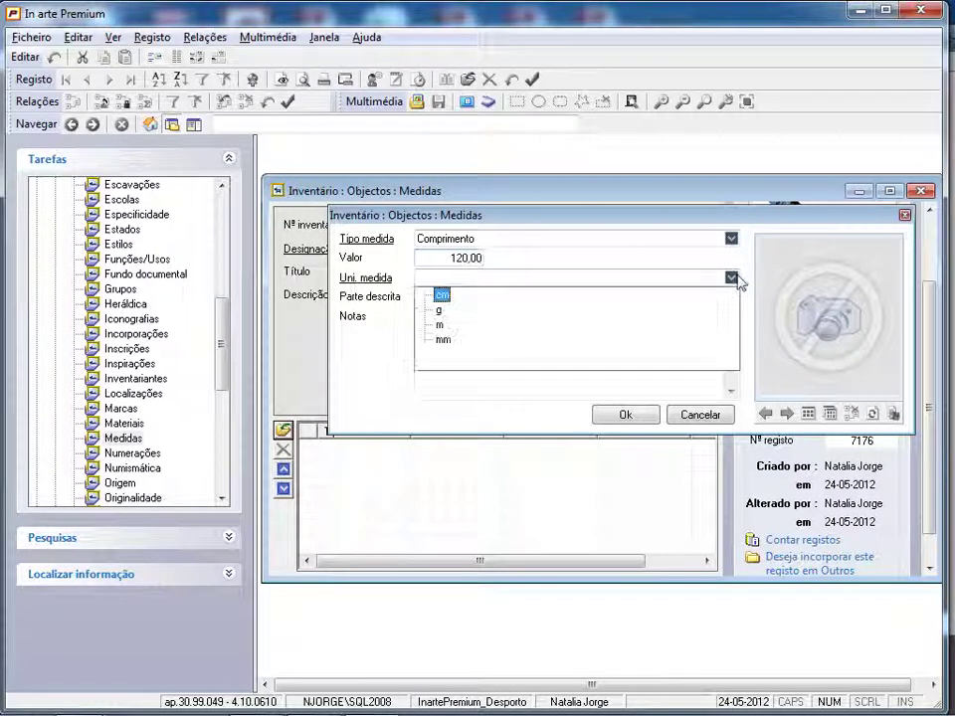
click(441, 295)
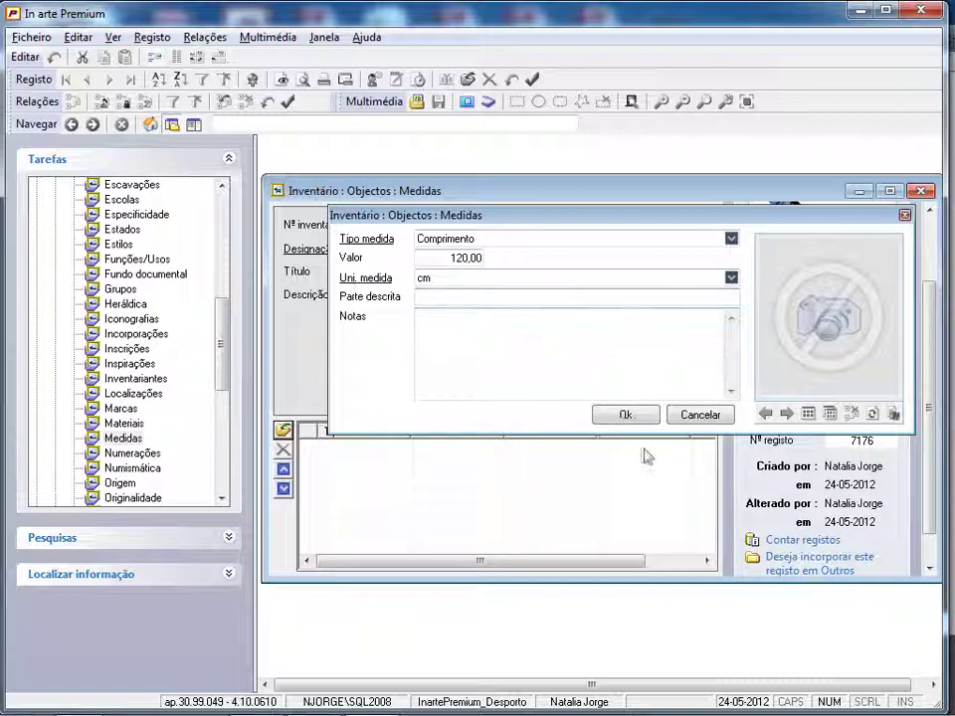
click(627, 416)
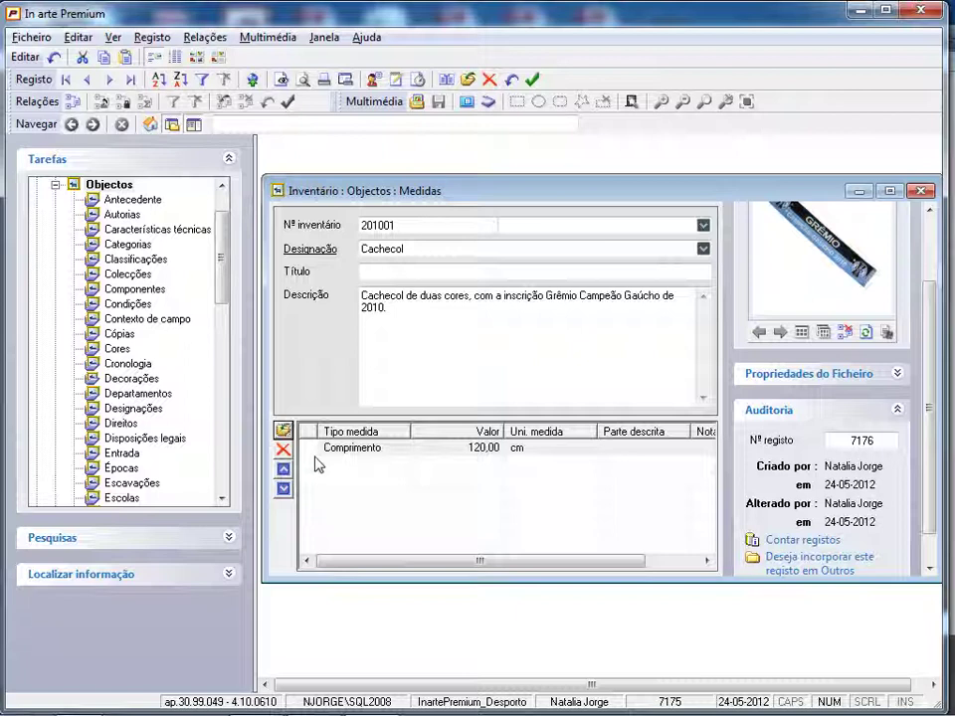
Add a Largura measurement of 20 cm to the record's Medidas.
click(284, 430)
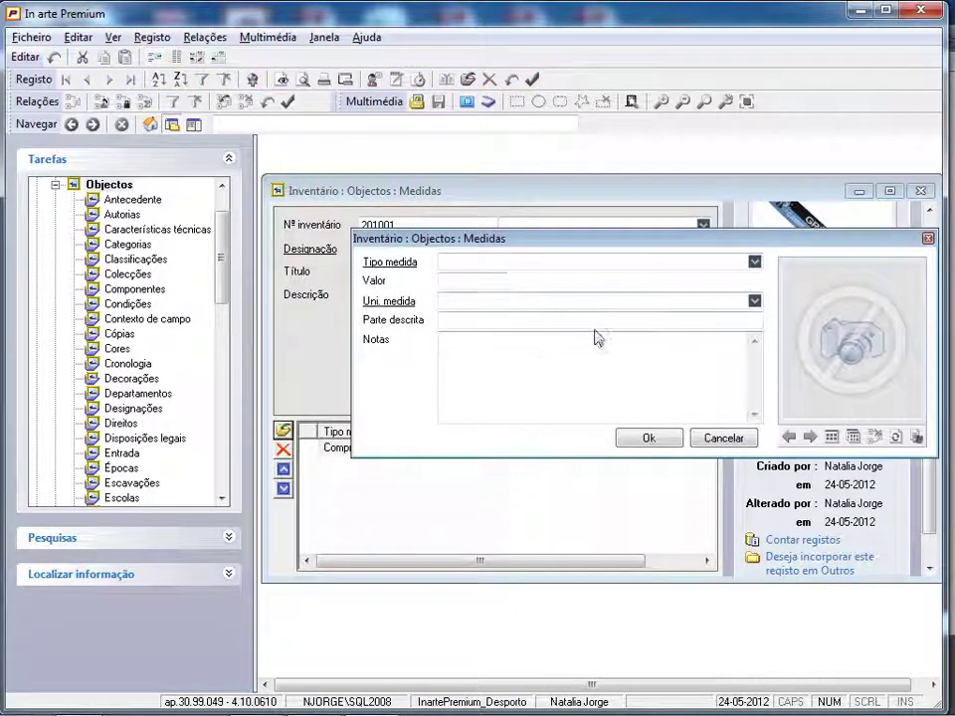
click(755, 263)
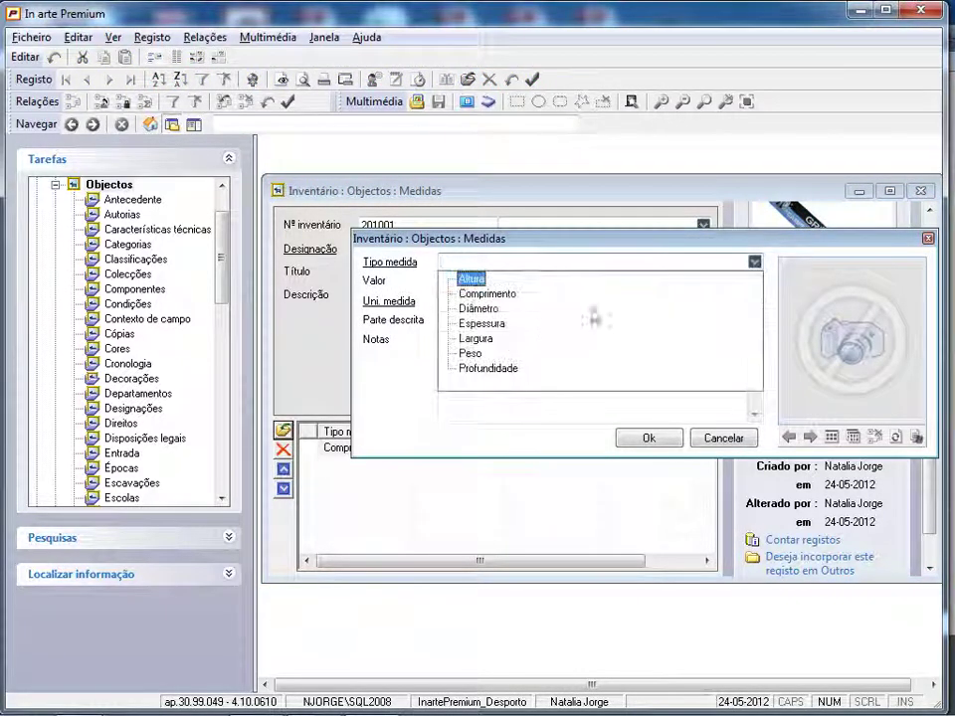
click(495, 340)
key(Tab)
text(20)
click(755, 300)
click(463, 319)
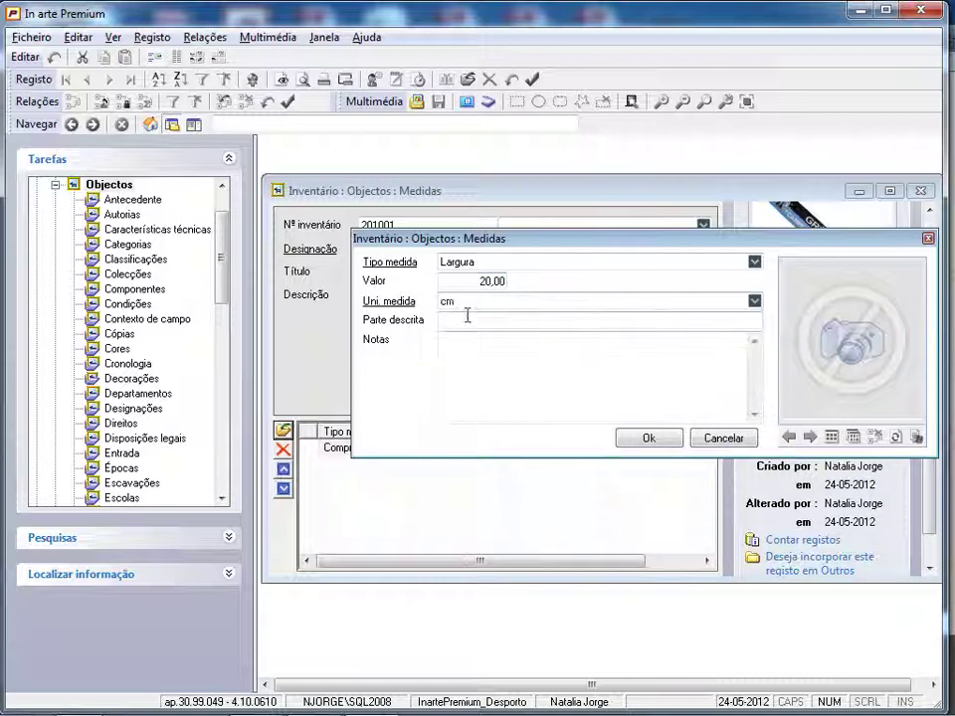
click(647, 438)
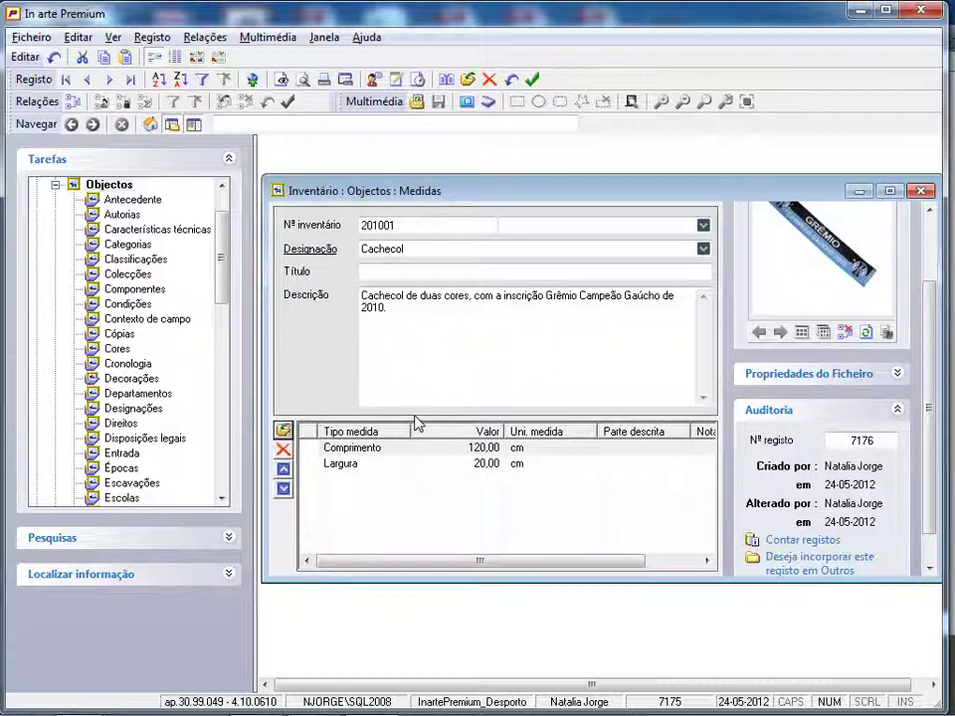
Maximize the record window and show the object records in the Listagem view and the view mode following it.
double_click(508, 190)
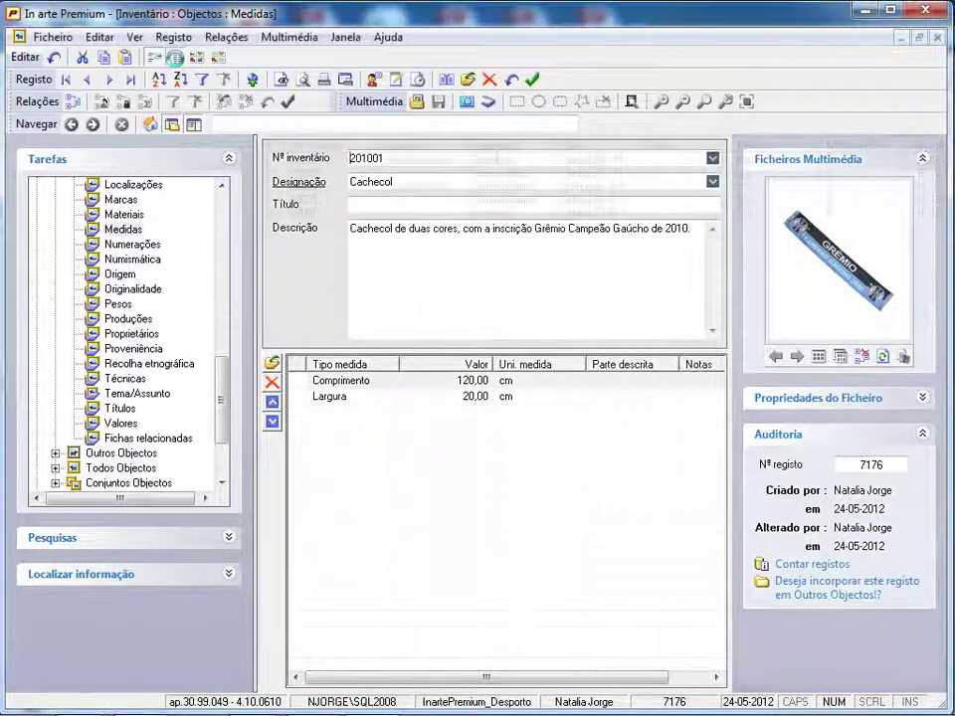
click(176, 58)
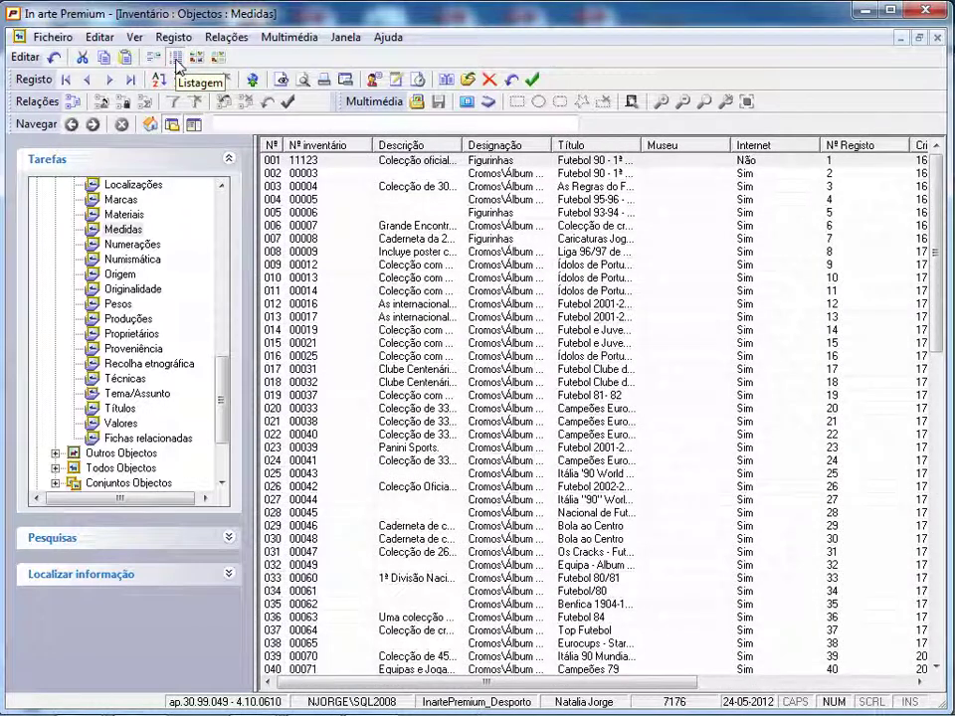
click(195, 58)
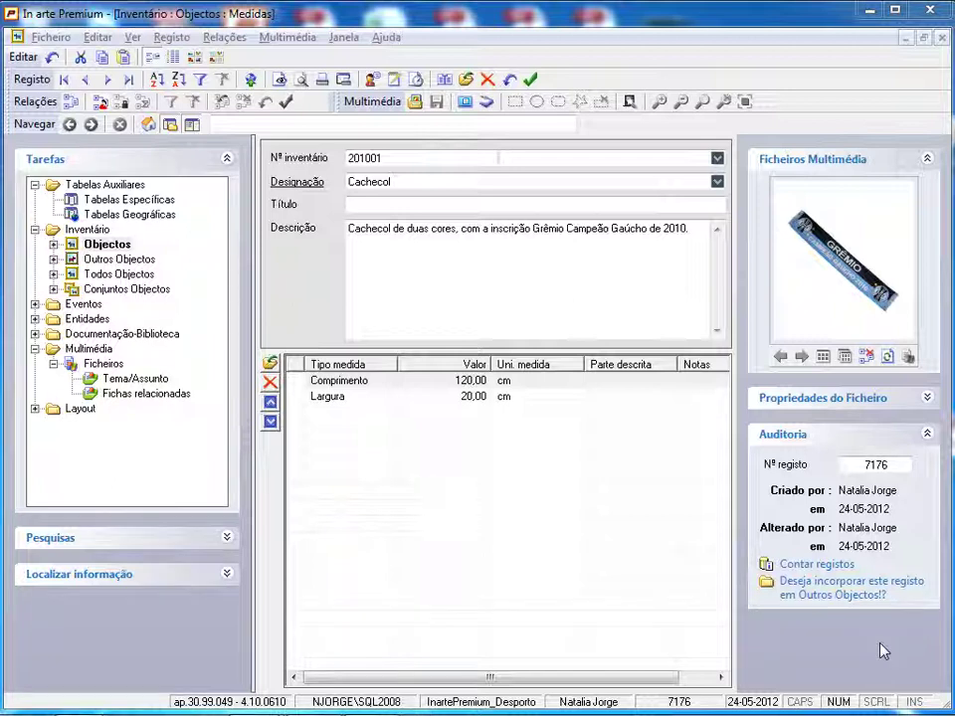
Show the Acontecimento Histórico records under Eventos and browse through the images attached to the Grêmio Campeão do Mundo - 1983 event.
click(35, 305)
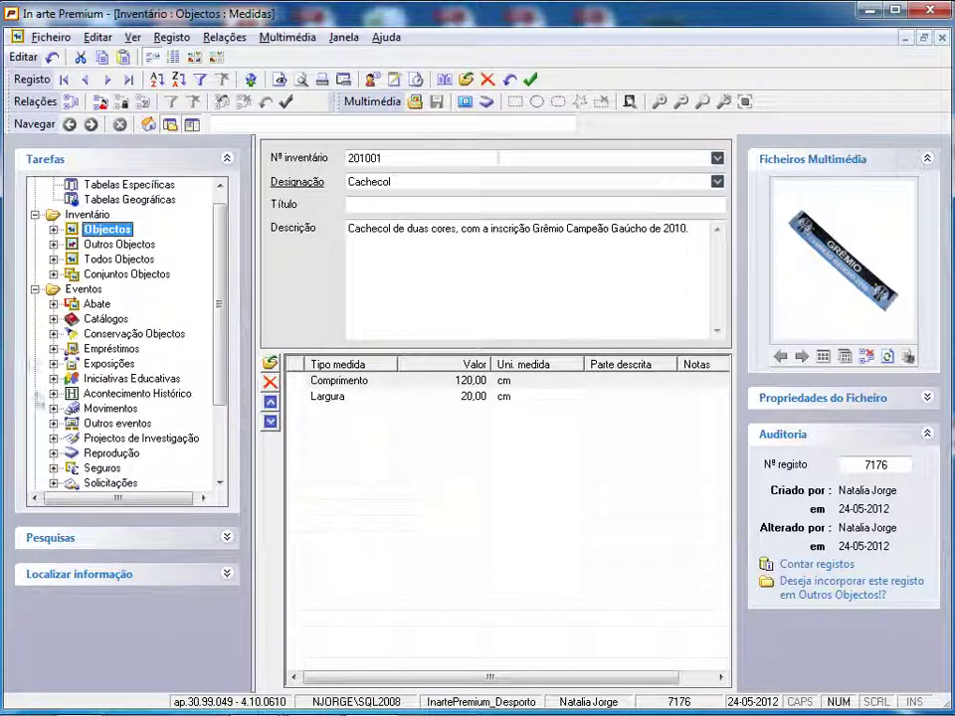
click(119, 394)
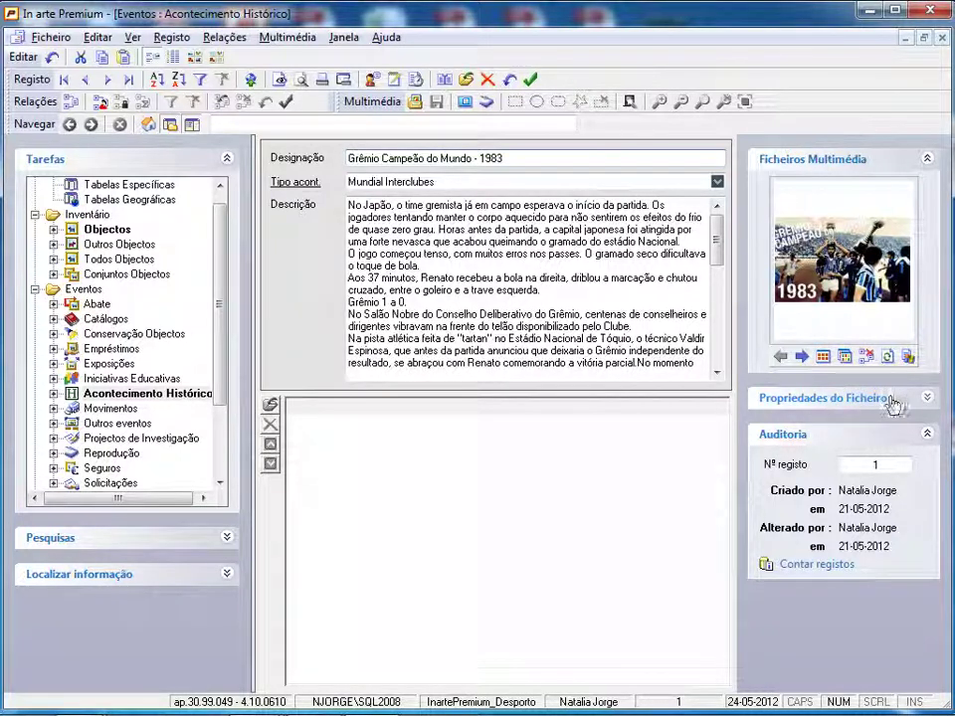
click(802, 357)
click(801, 358)
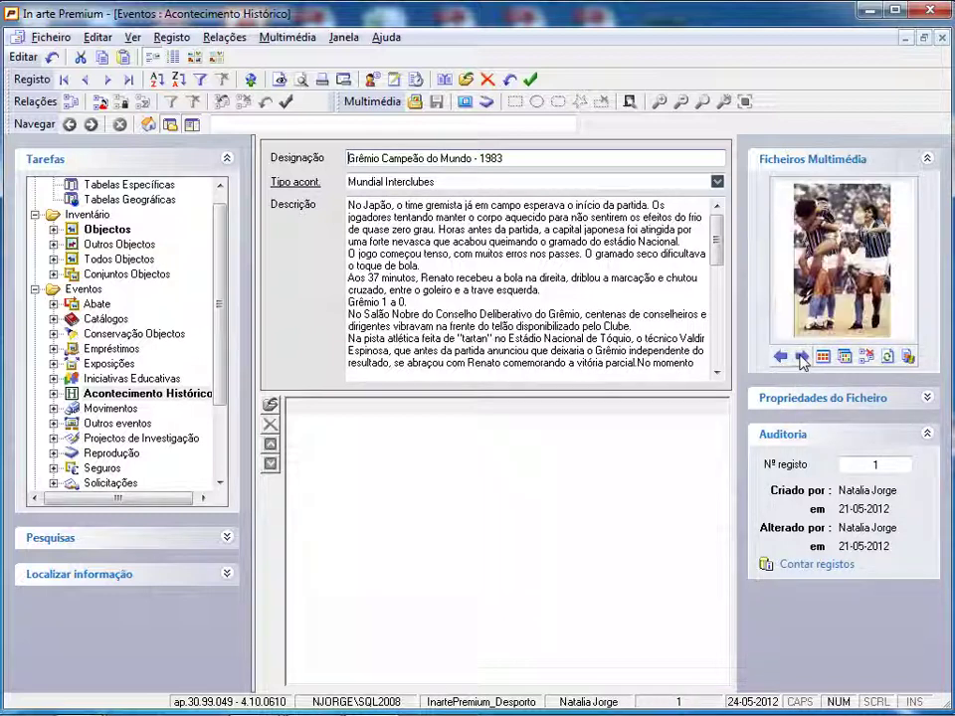
click(802, 357)
click(802, 357)
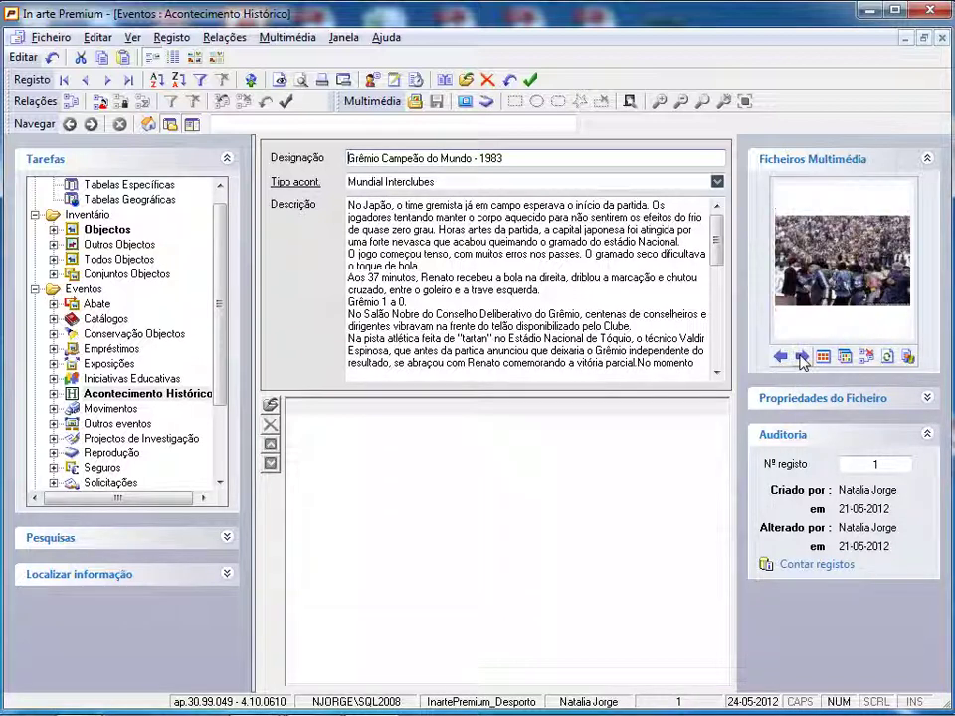
click(802, 357)
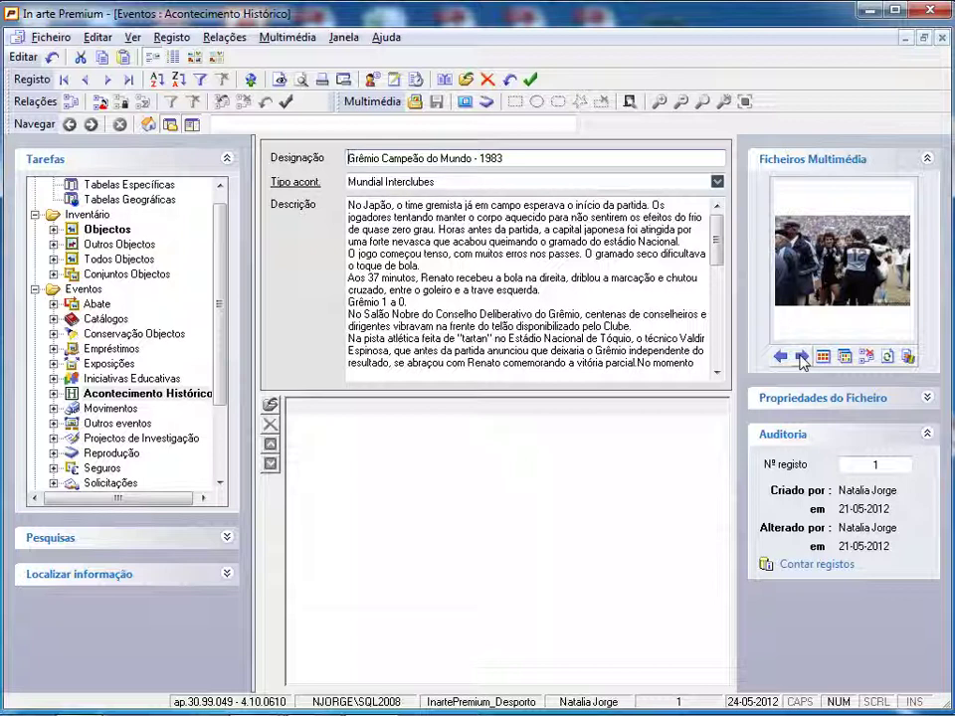
Display the event's image album, view image 1983_05 at full size, and return to the event record.
click(823, 357)
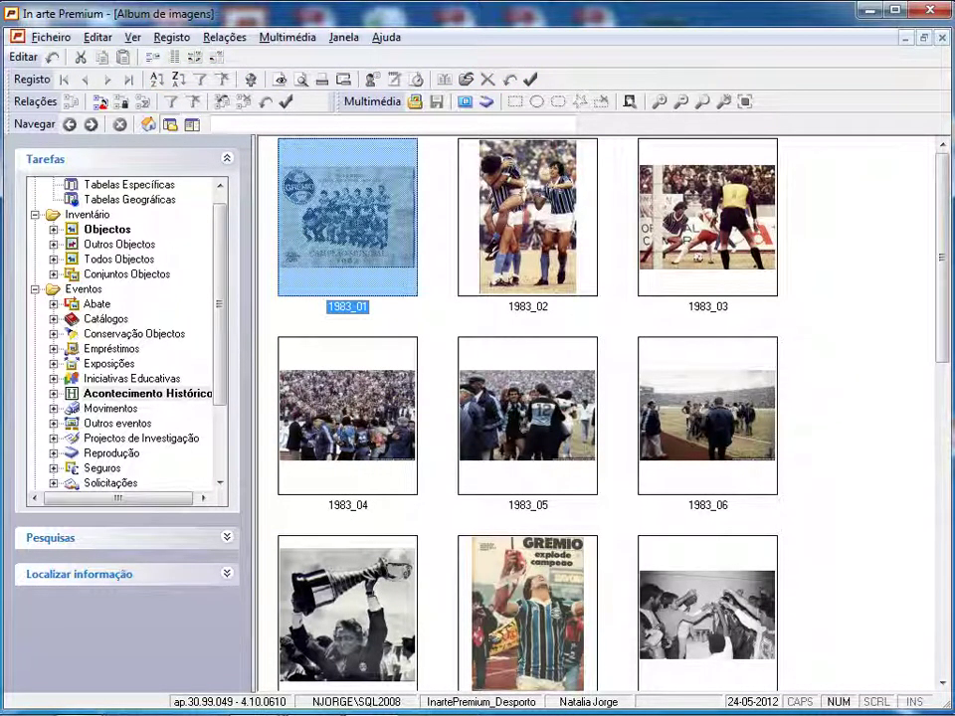
click(501, 416)
double_click(500, 416)
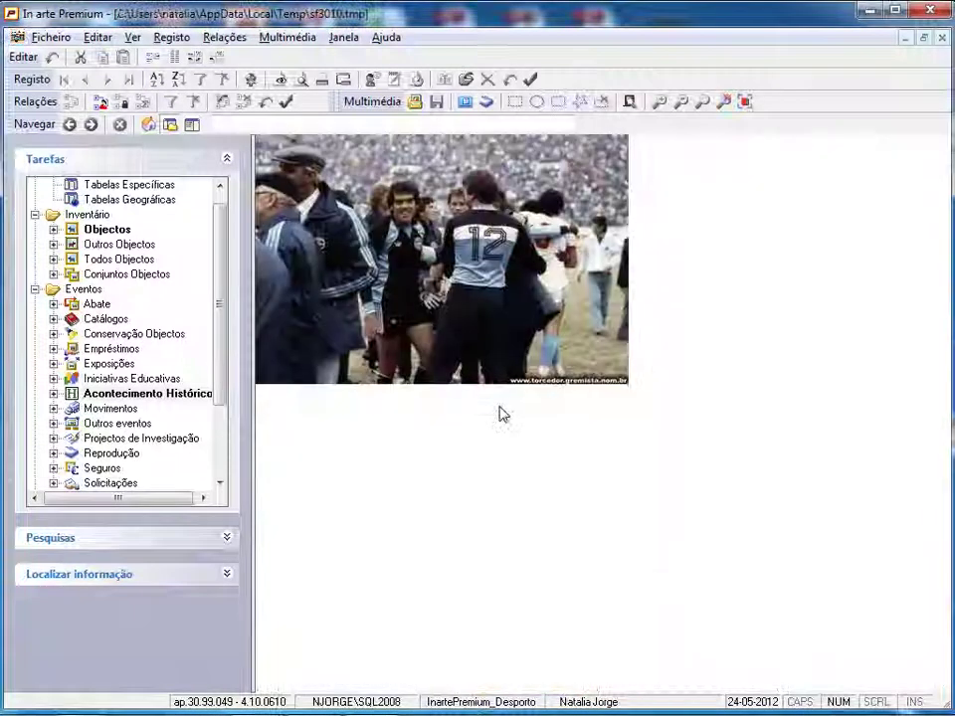
click(942, 37)
click(942, 39)
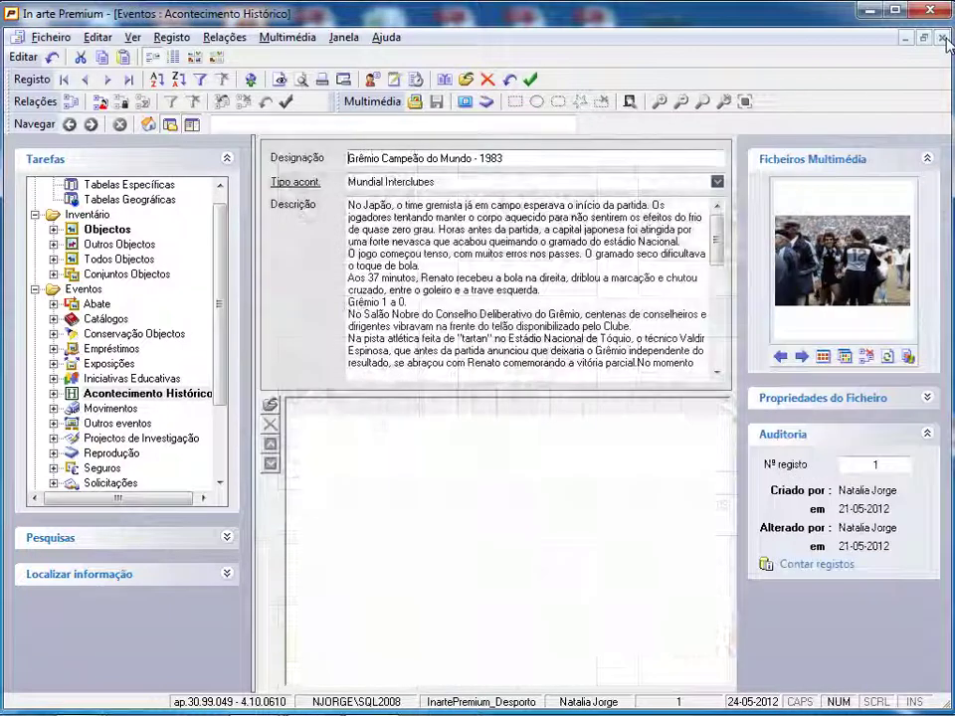
Play the video listed among the event's multimedia files, and close the player and the file list.
click(907, 358)
double_click(510, 164)
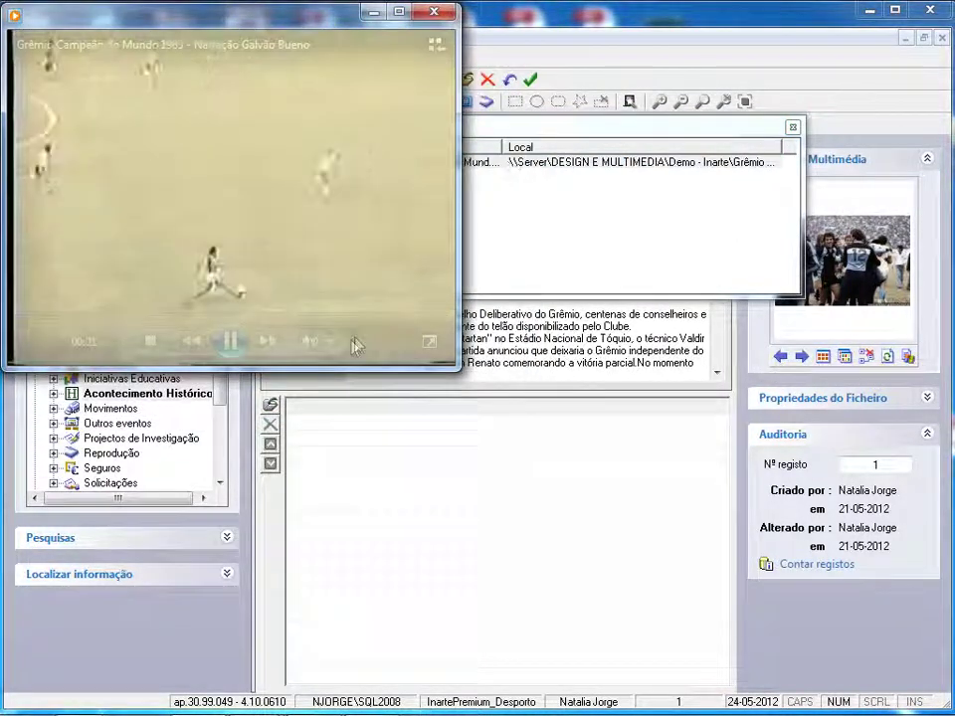
mouse_move(330, 347)
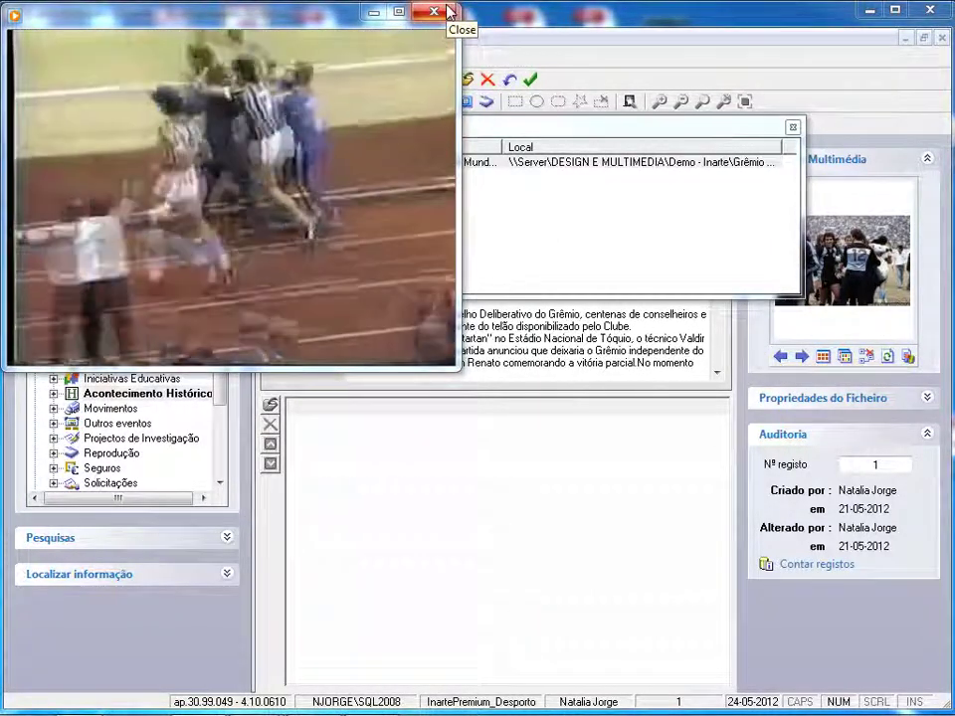
click(434, 13)
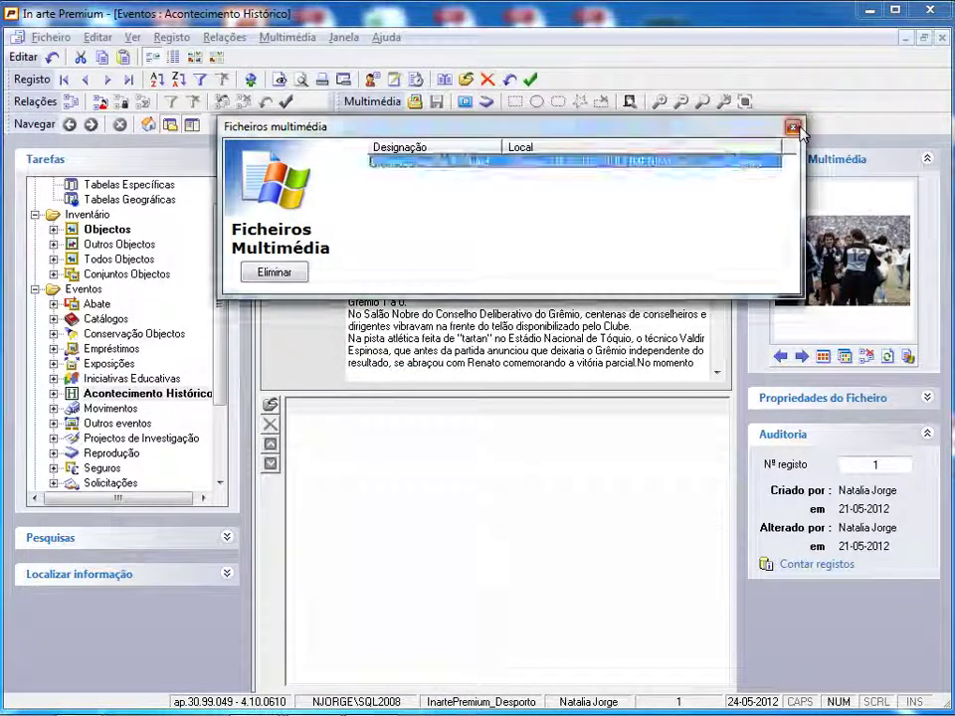
click(794, 128)
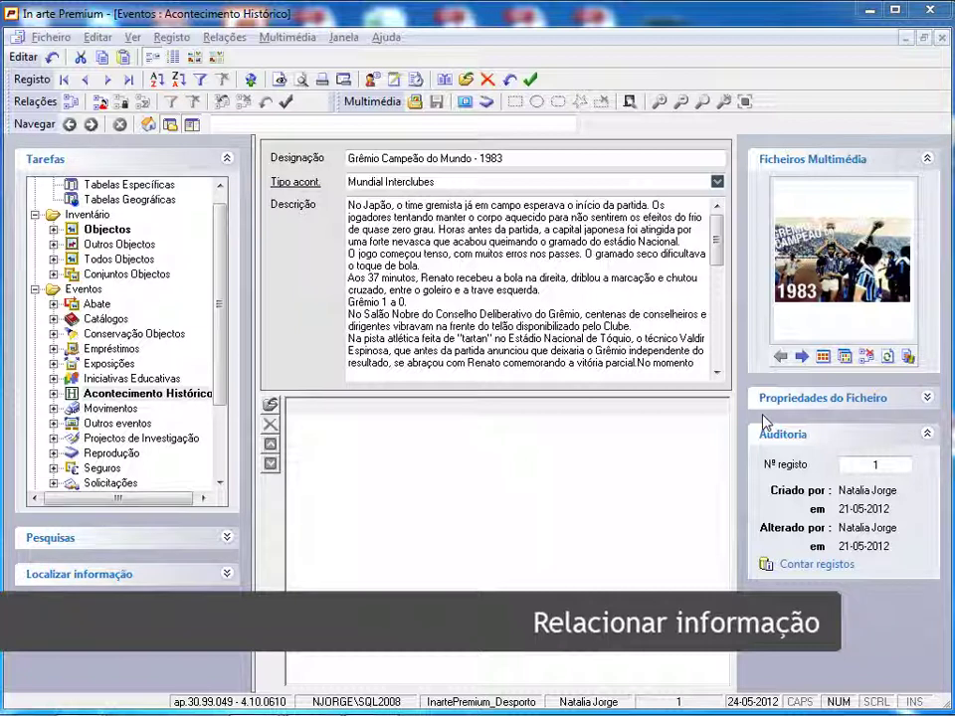
Display the event's Fichas relacionadas and review the list of linked records down to its end.
double_click(175, 395)
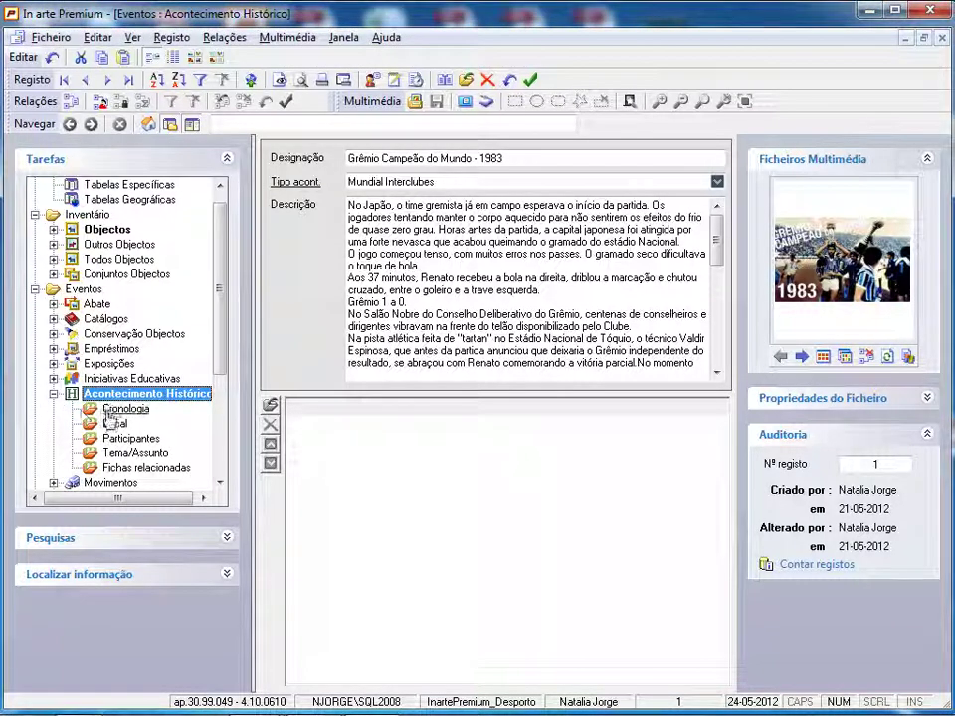
click(118, 470)
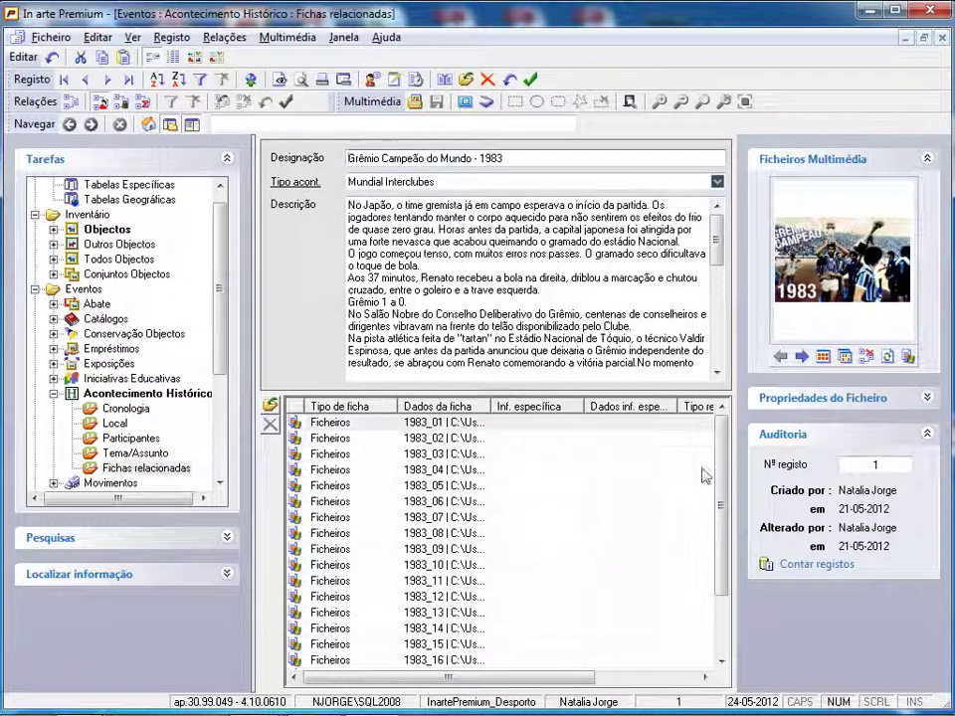
scroll(721, 563, down, 2)
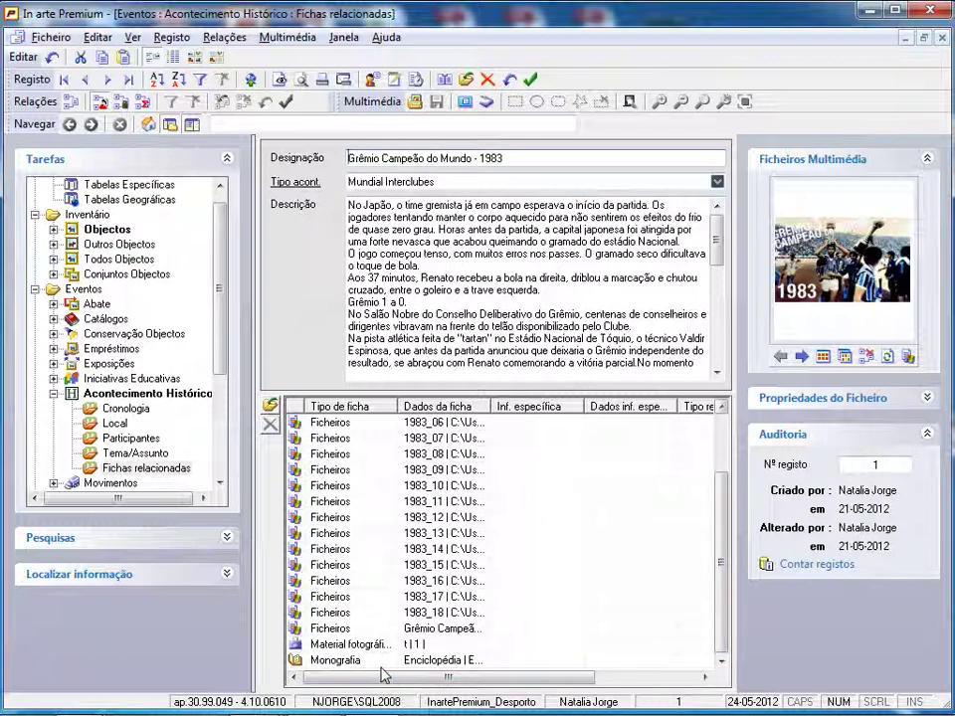
Start a new related record for the event, with Objectos from Inventário as the Tipo de ficha.
click(295, 411)
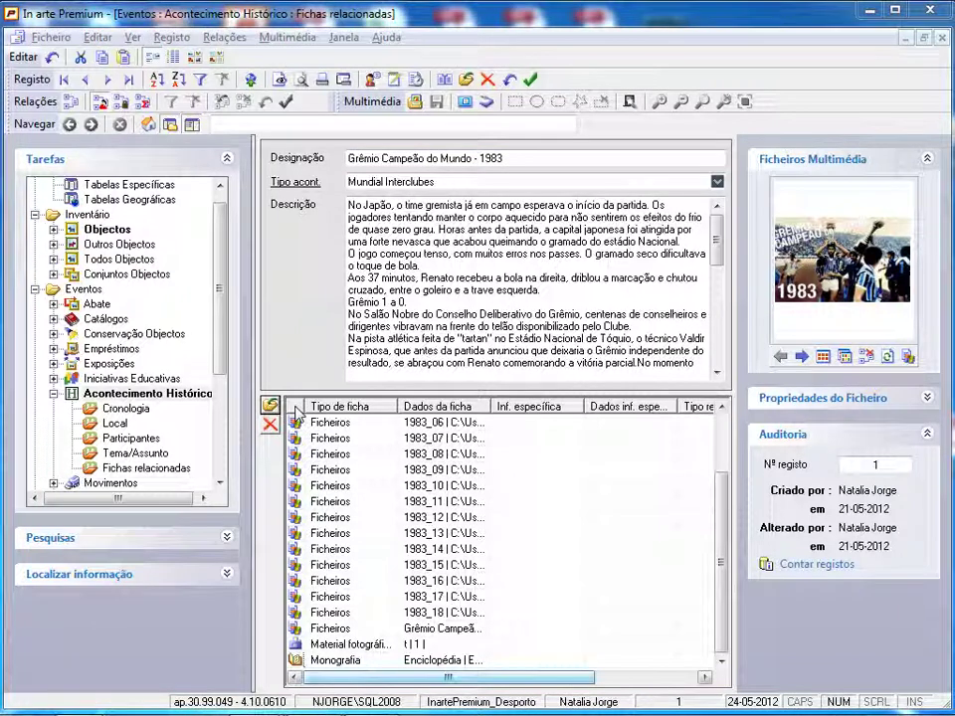
click(271, 406)
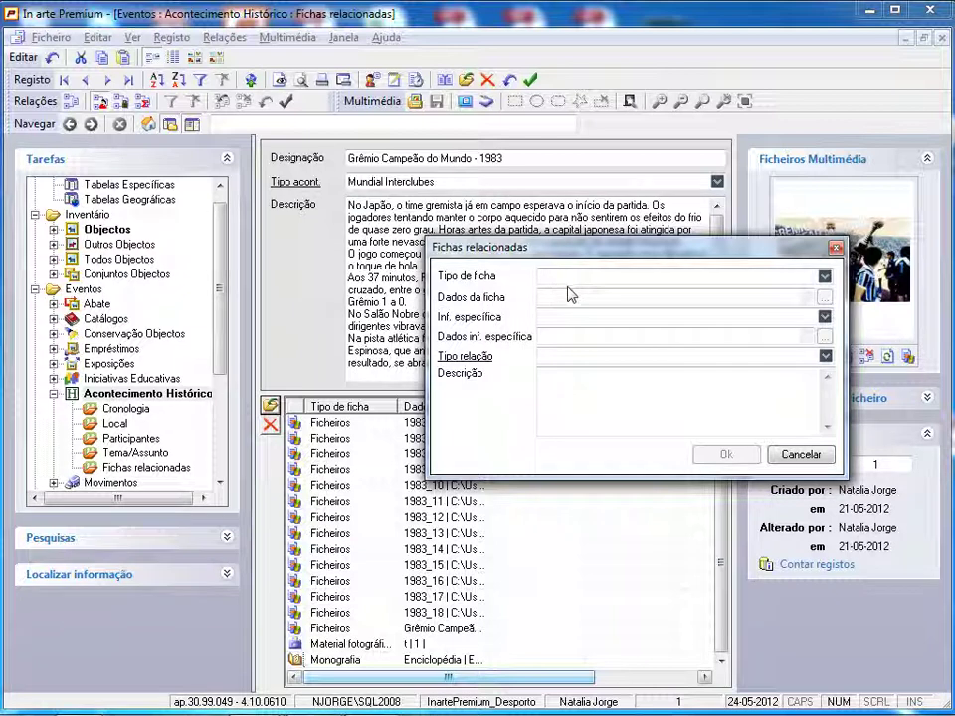
click(825, 278)
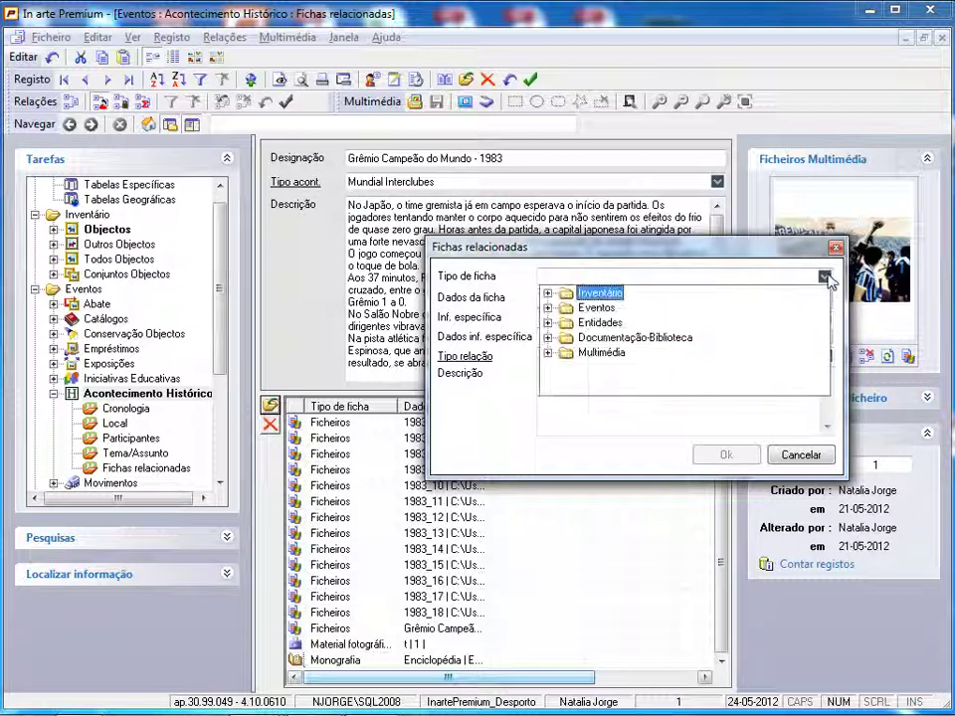
click(548, 294)
click(589, 307)
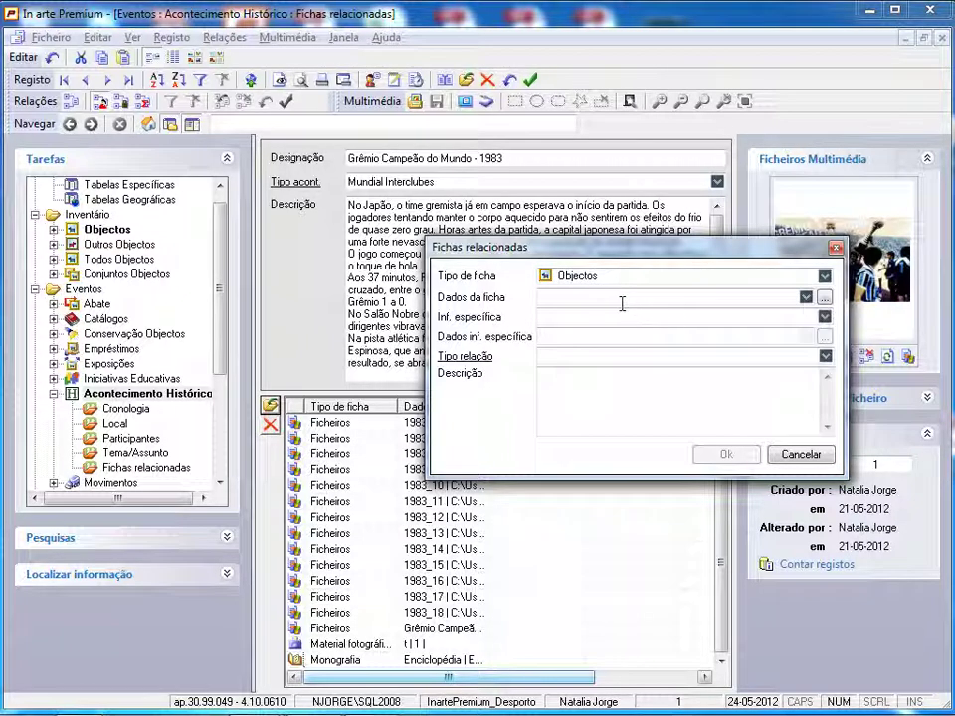
Search the general object list for Designação Contém "troféu" and link the Troféu record 001983 to the event.
click(805, 298)
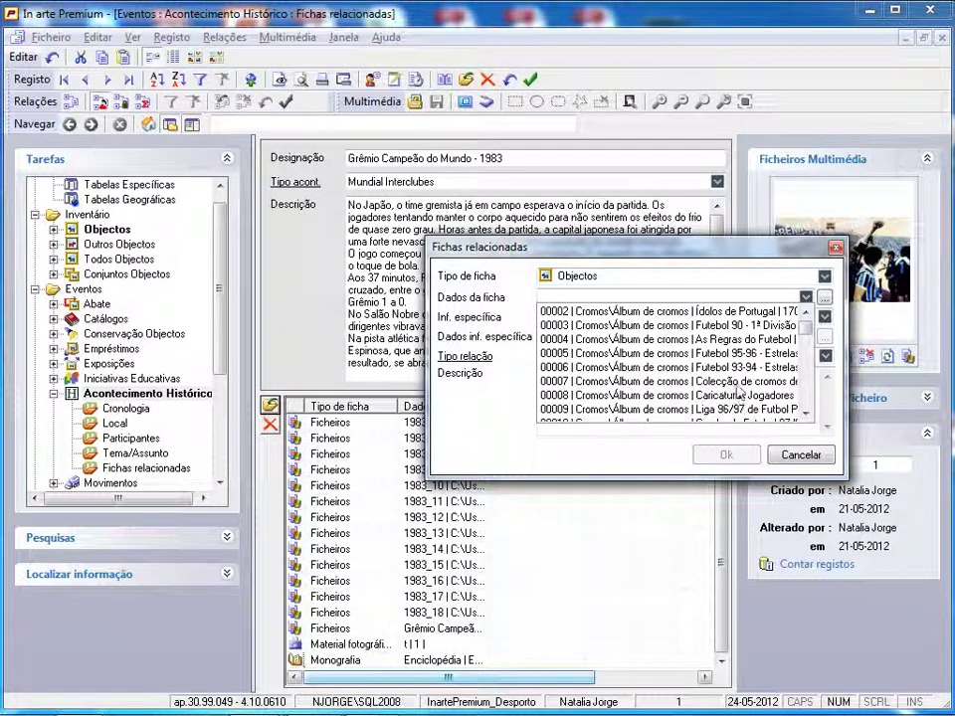
click(825, 298)
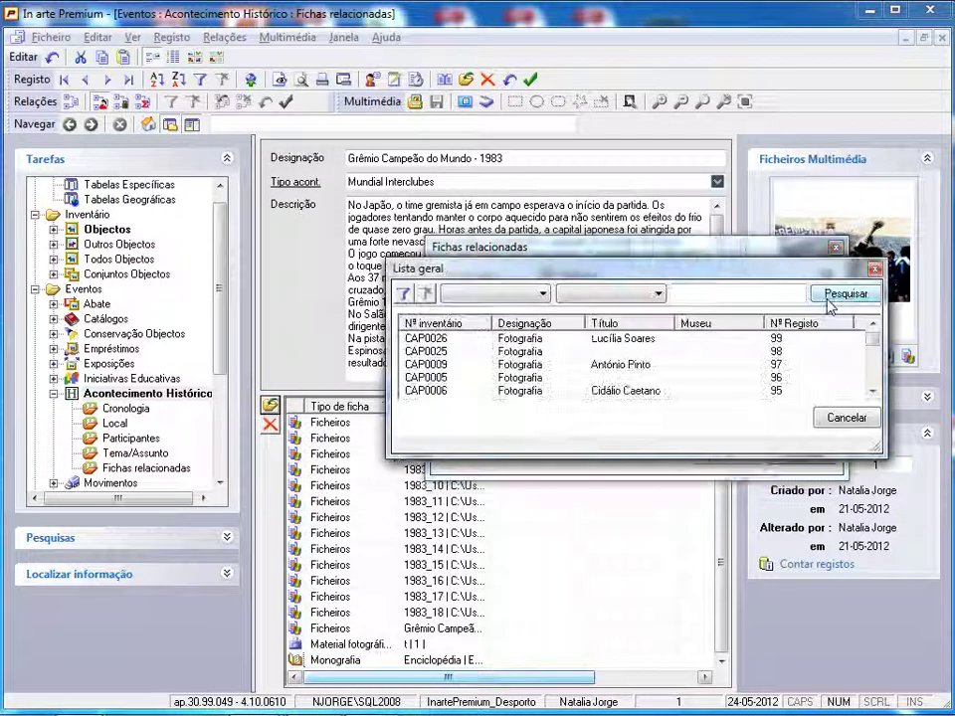
click(542, 293)
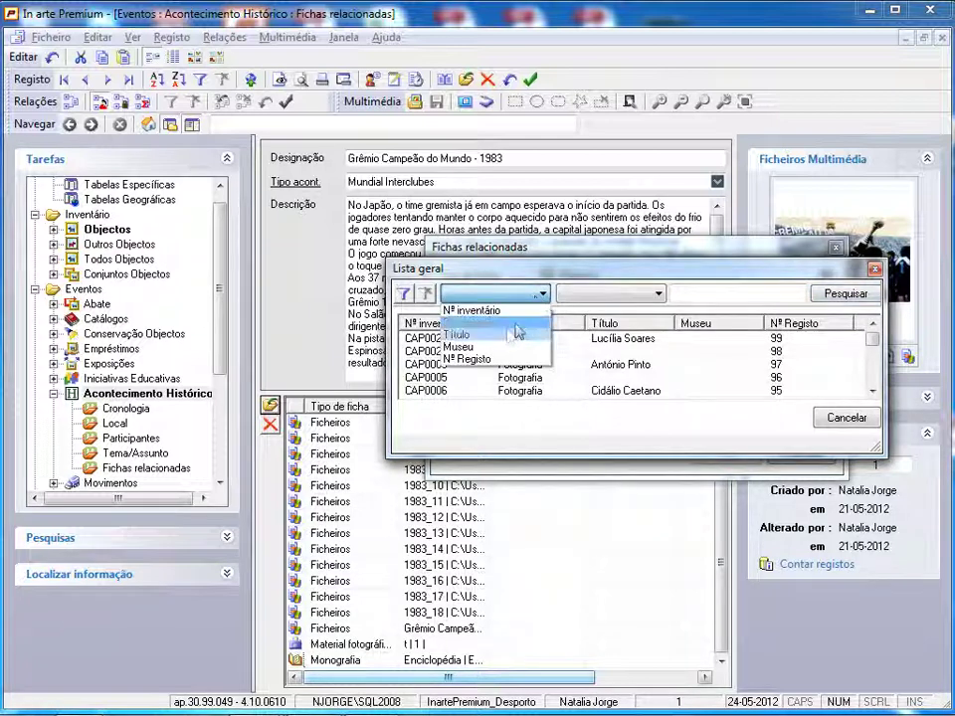
click(507, 323)
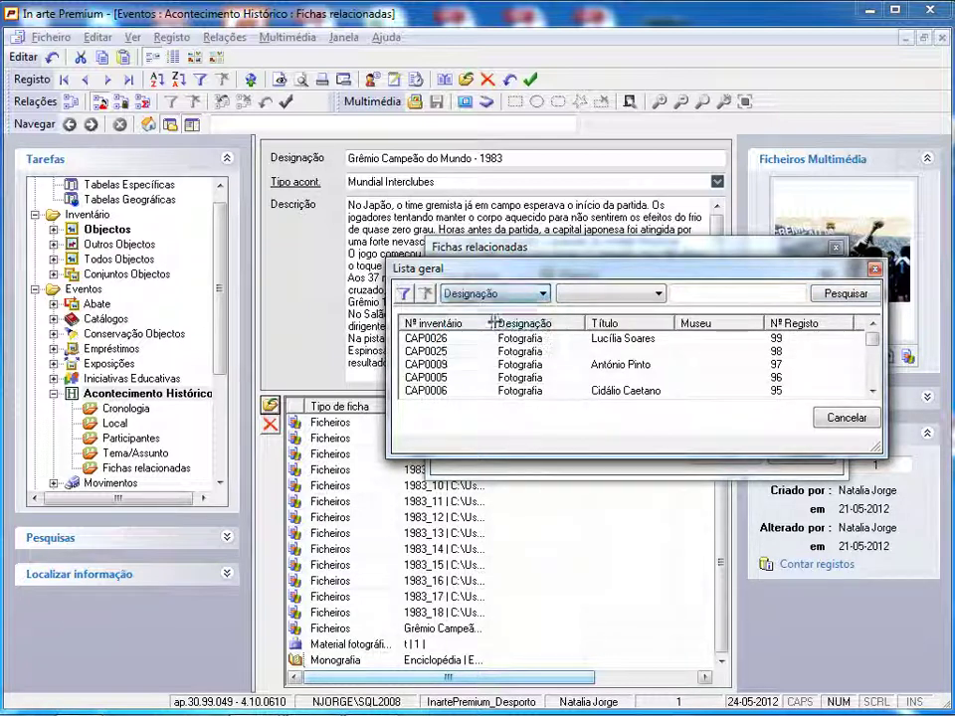
click(636, 299)
click(572, 383)
click(709, 288)
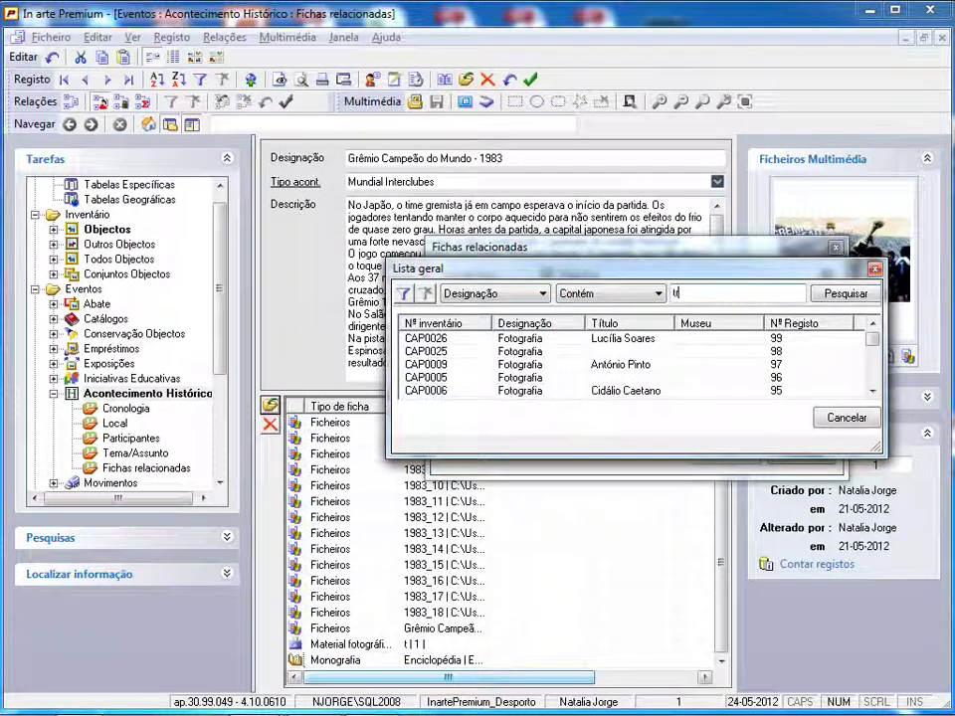
text(troféu)
click(838, 297)
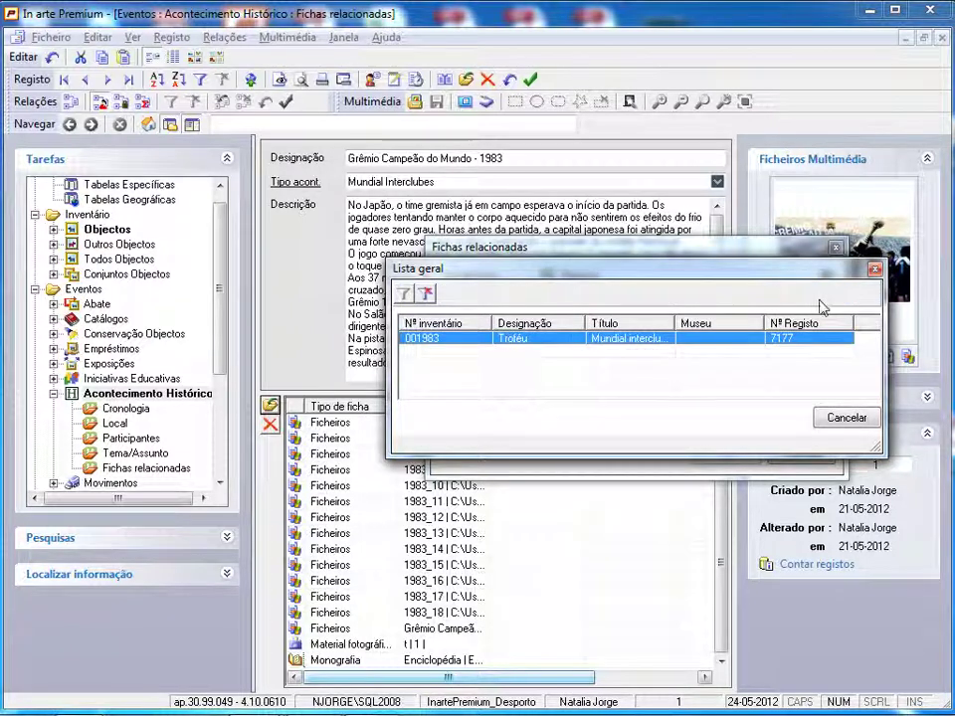
double_click(465, 339)
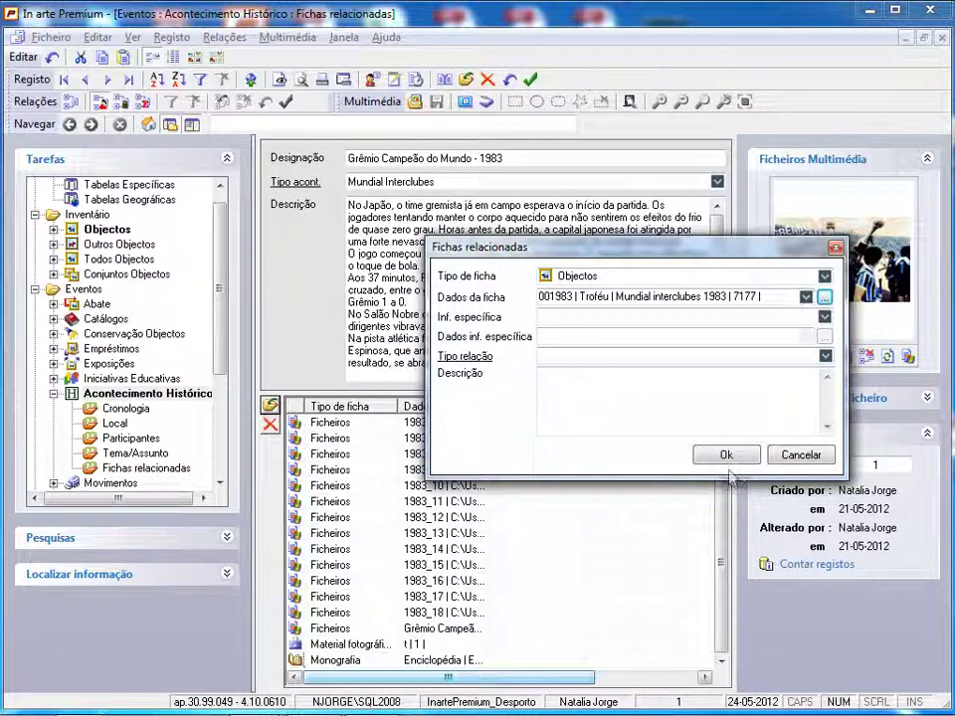
click(726, 456)
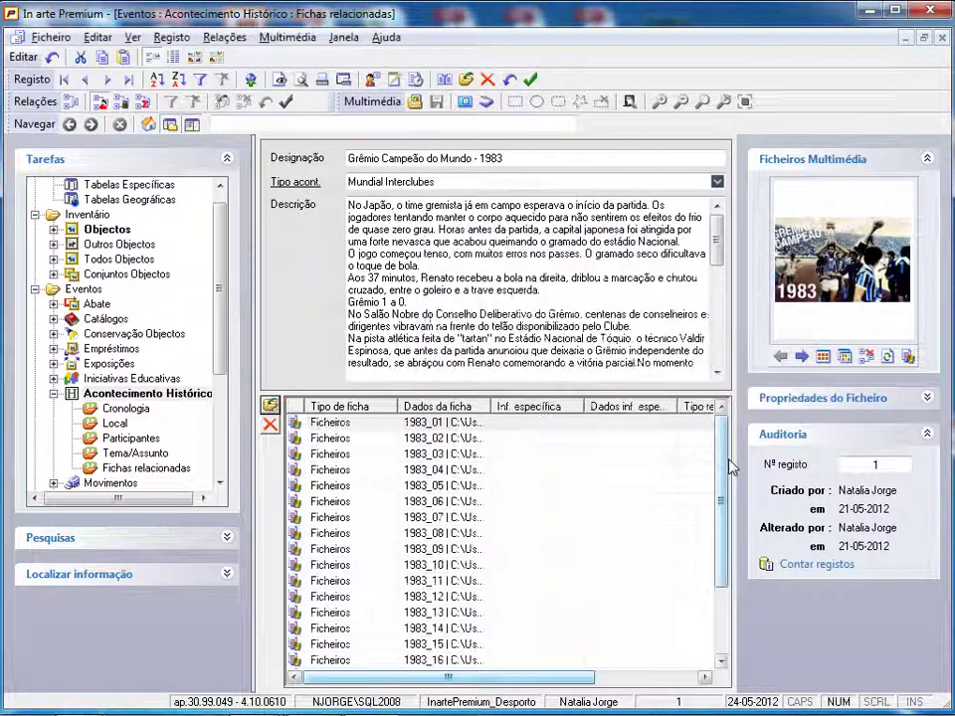
Open the linked Troféu record from the related records and review its complete sheet in preview, including Medidas and Fichas relacionadas.
scroll(726, 447, down, 2)
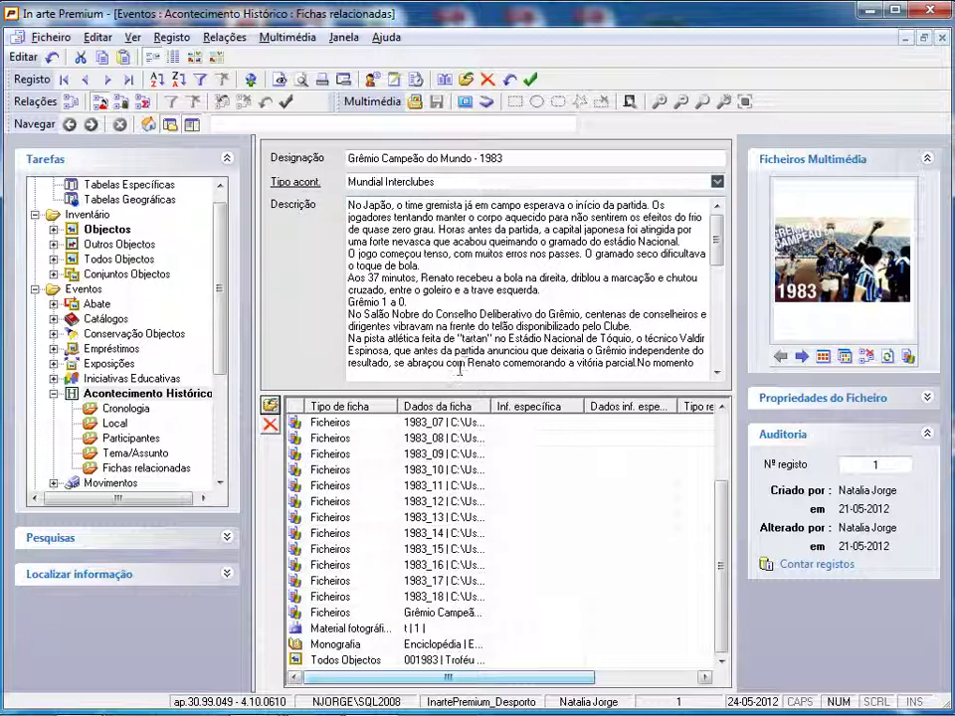
double_click(337, 660)
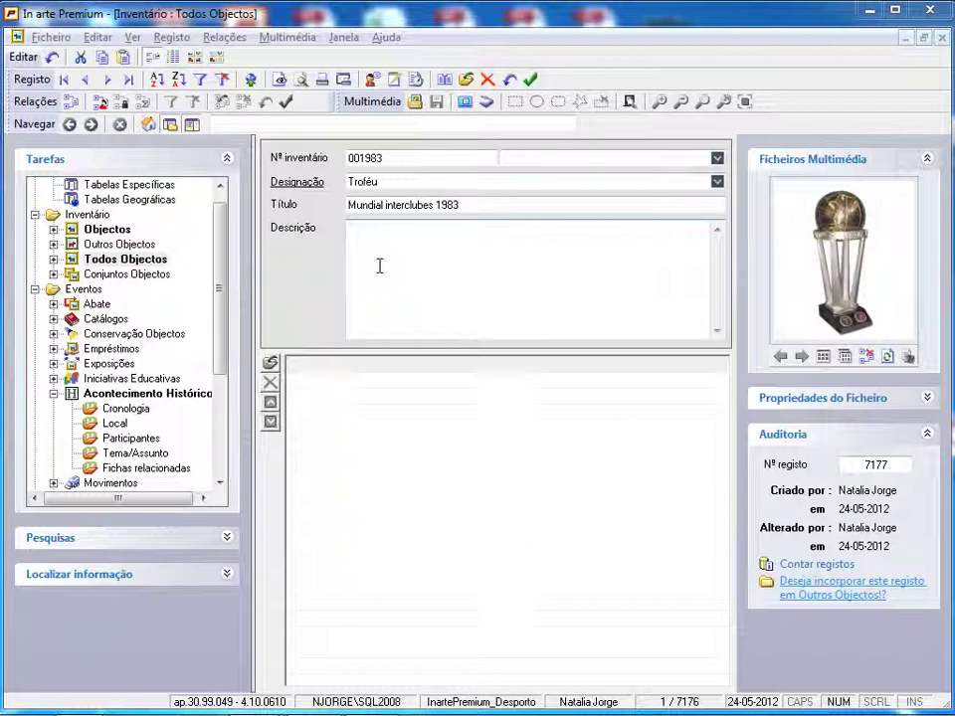
click(281, 80)
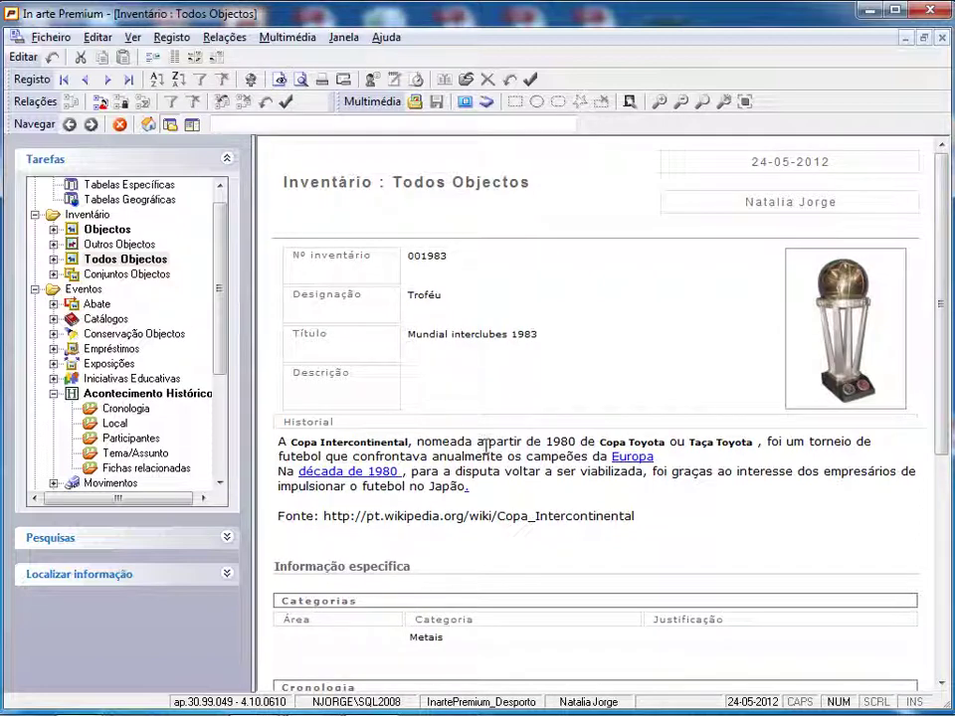
scroll(487, 450, down, 5)
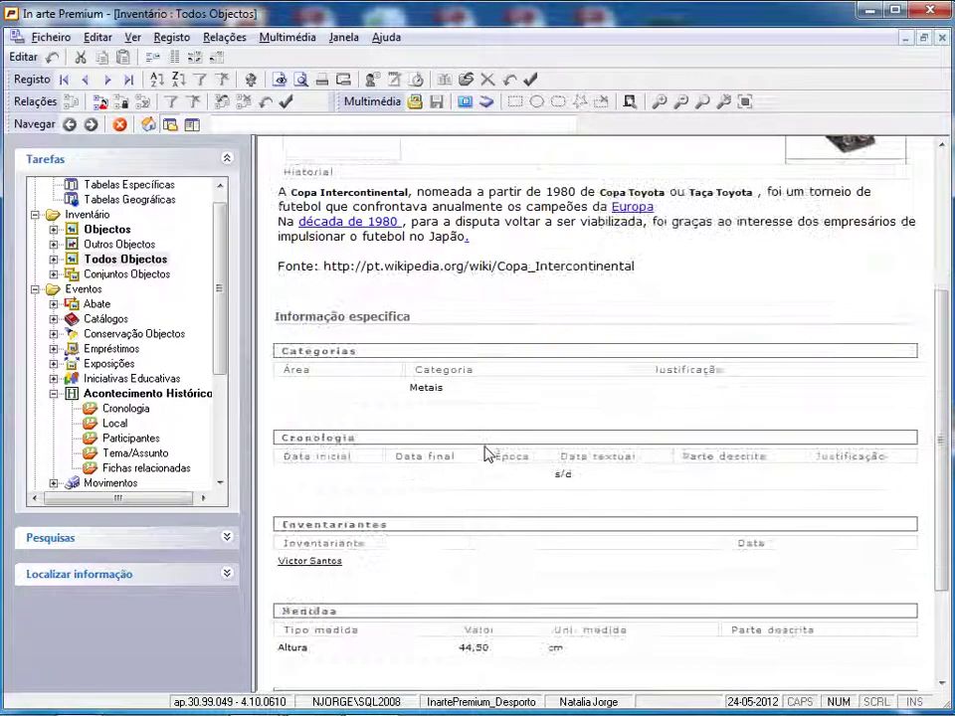
scroll(487, 453, down, 3)
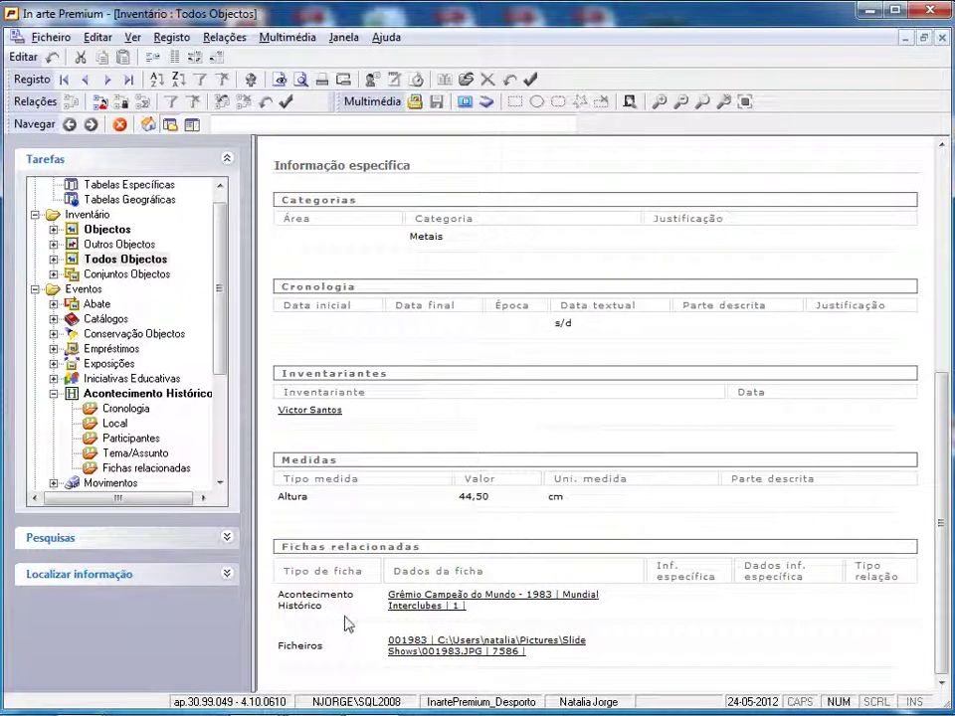
scroll(347, 624, up, 1)
scroll(346, 624, up, 5)
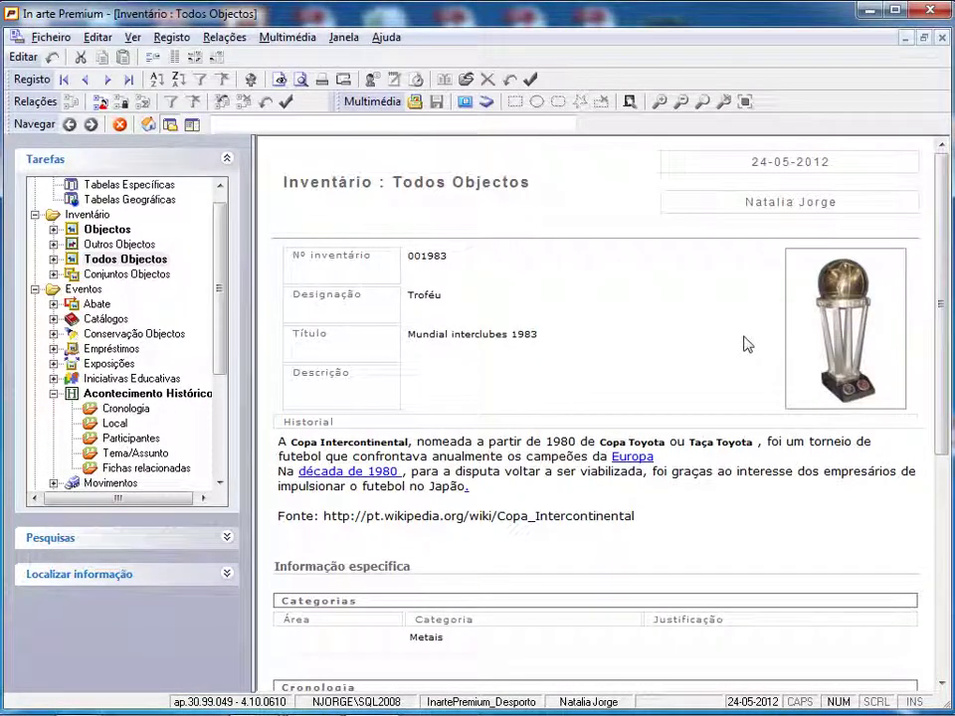
Locate the word "diploma" in the Objectos records of Inventário with Localizar informação.
scroll(558, 292, down, 1)
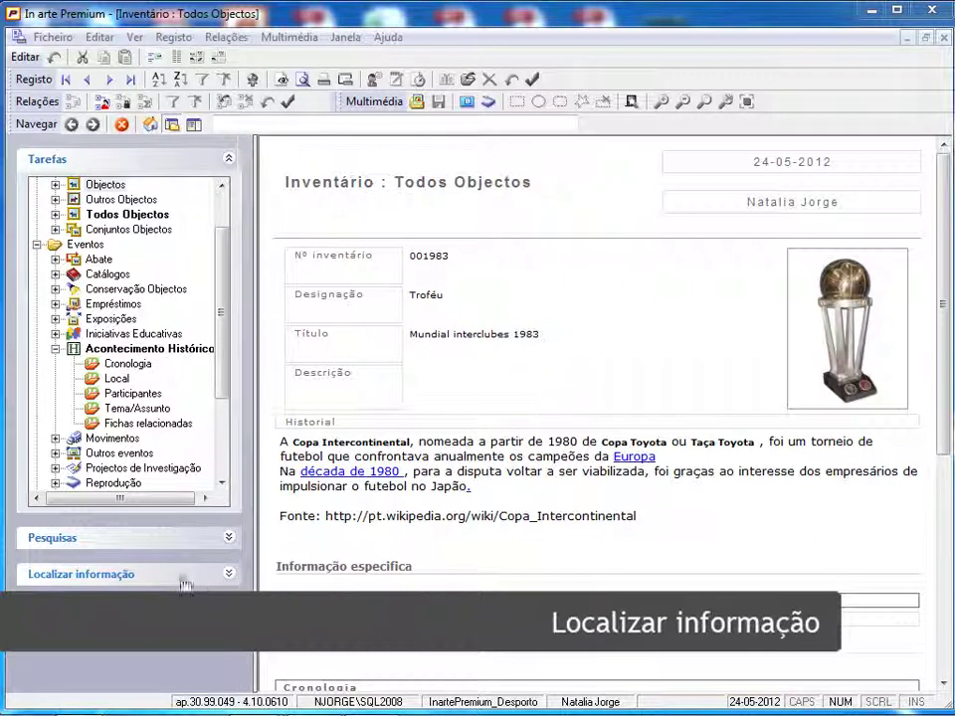
click(138, 575)
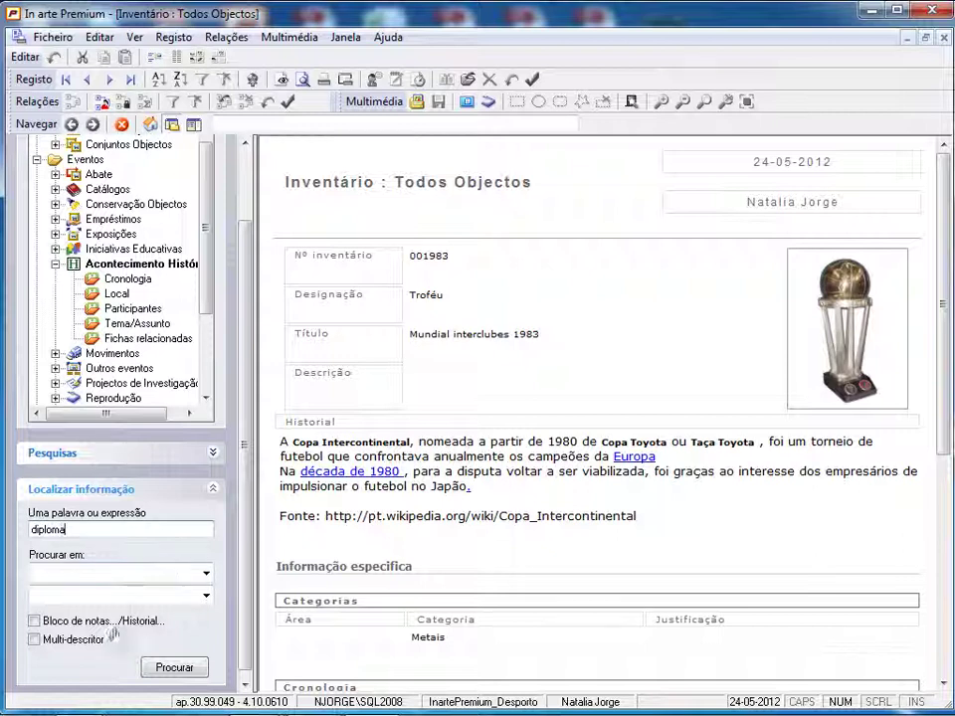
click(198, 574)
click(204, 577)
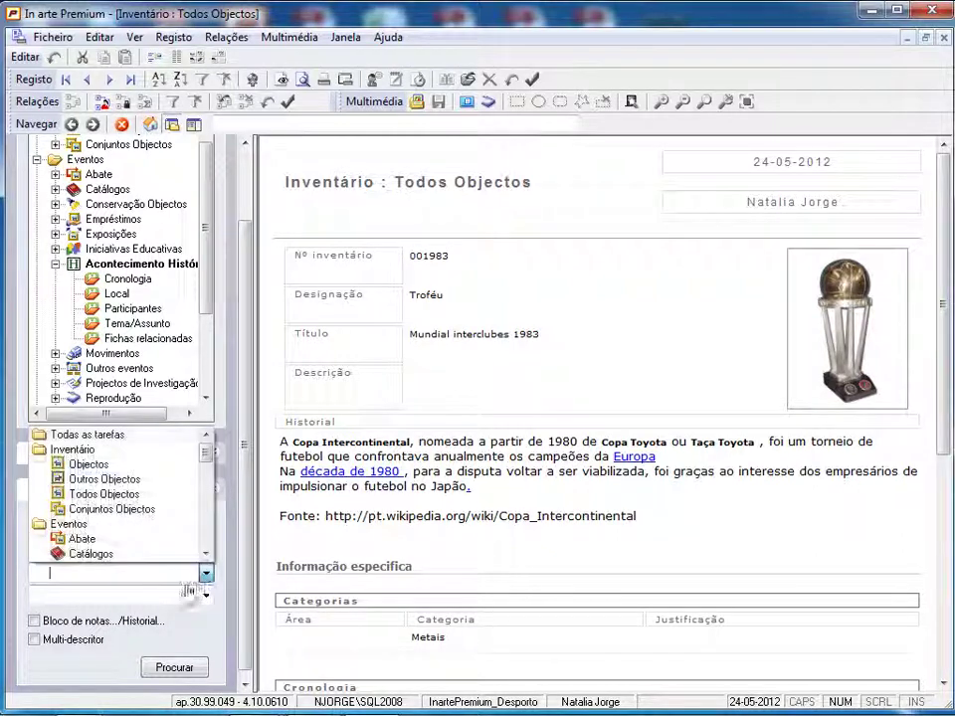
click(82, 462)
click(175, 669)
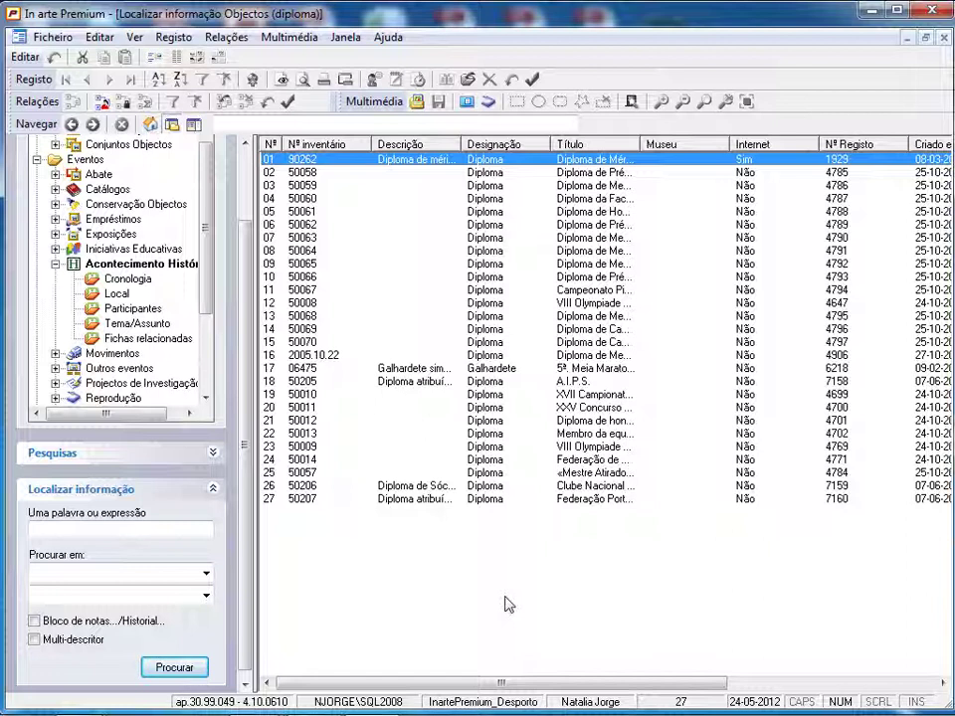
Open the Diploma record 50008 from the located records, view its sheet and close it.
click(507, 604)
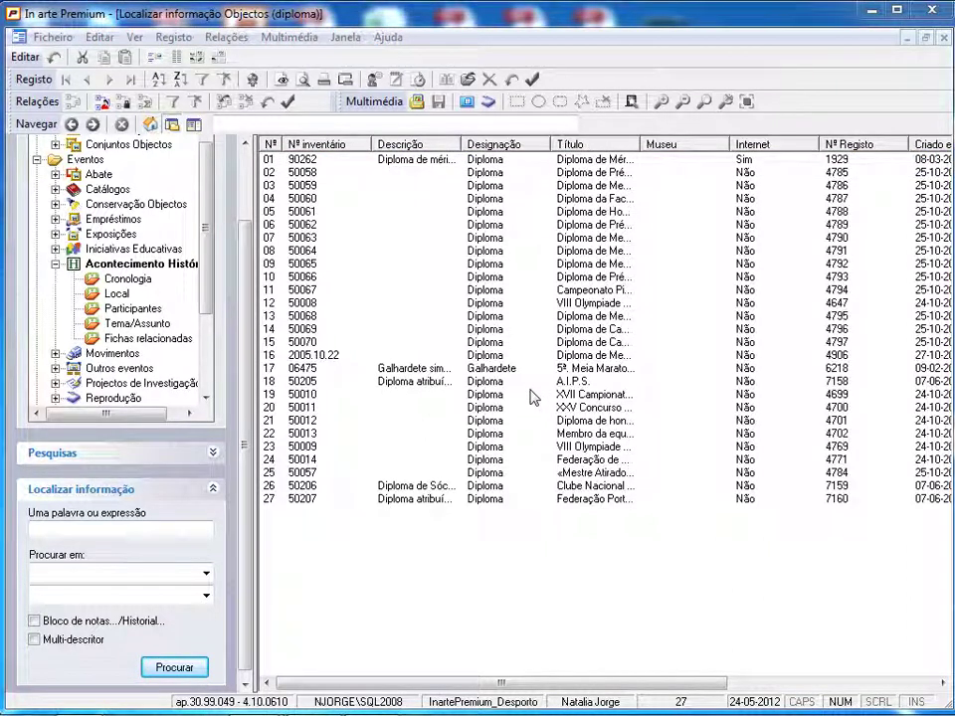
double_click(477, 308)
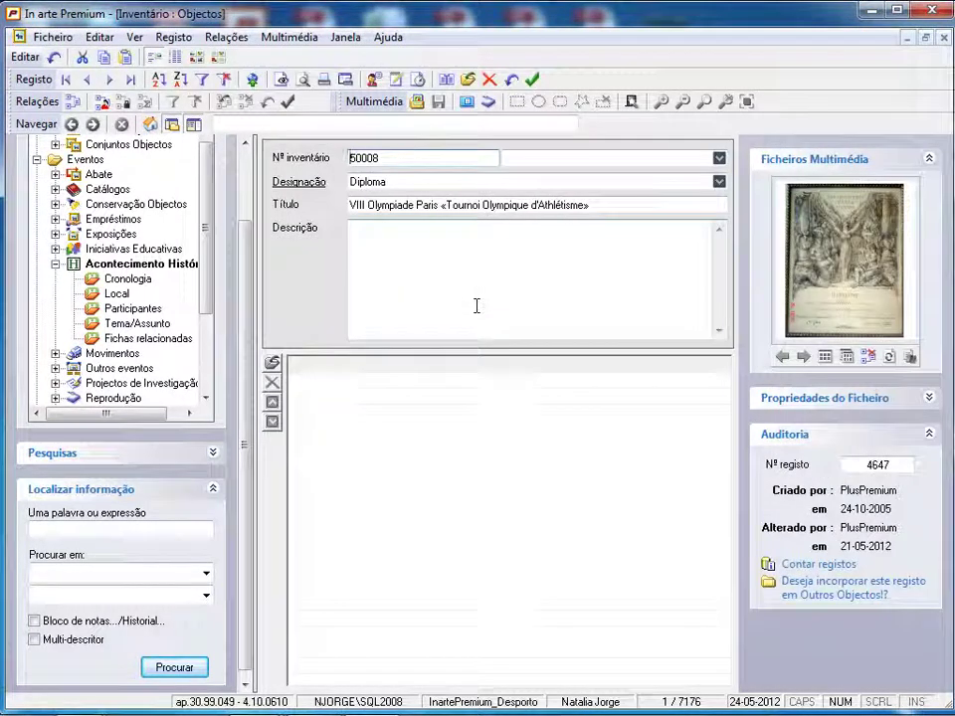
click(944, 39)
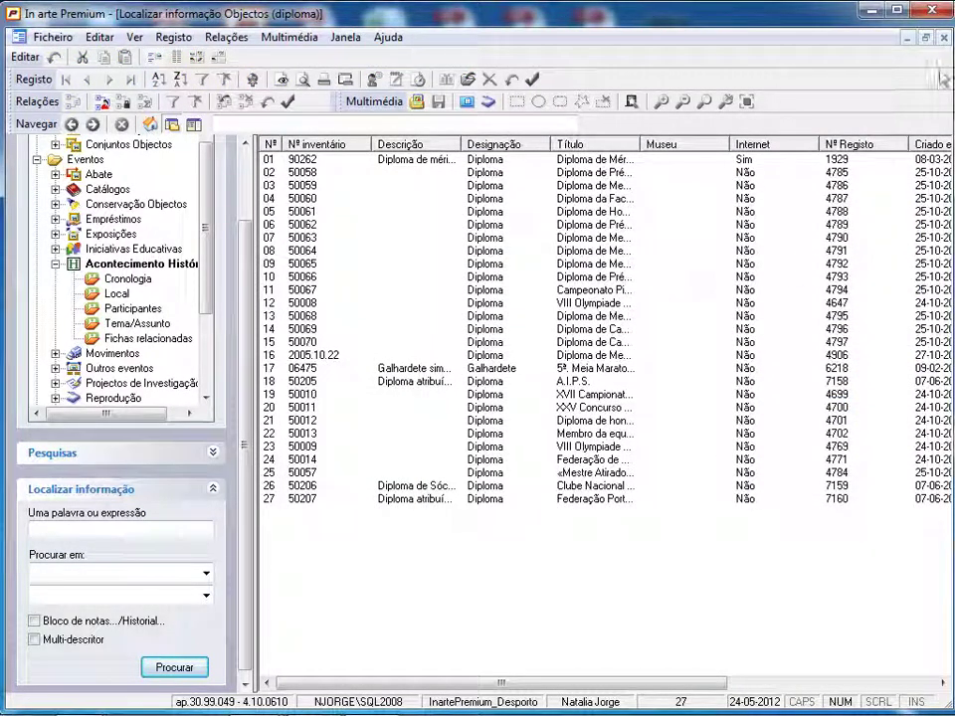
Close the located list, saving it as a search, and open the saved Objectos (diploma) search from Pesquisas.
click(944, 38)
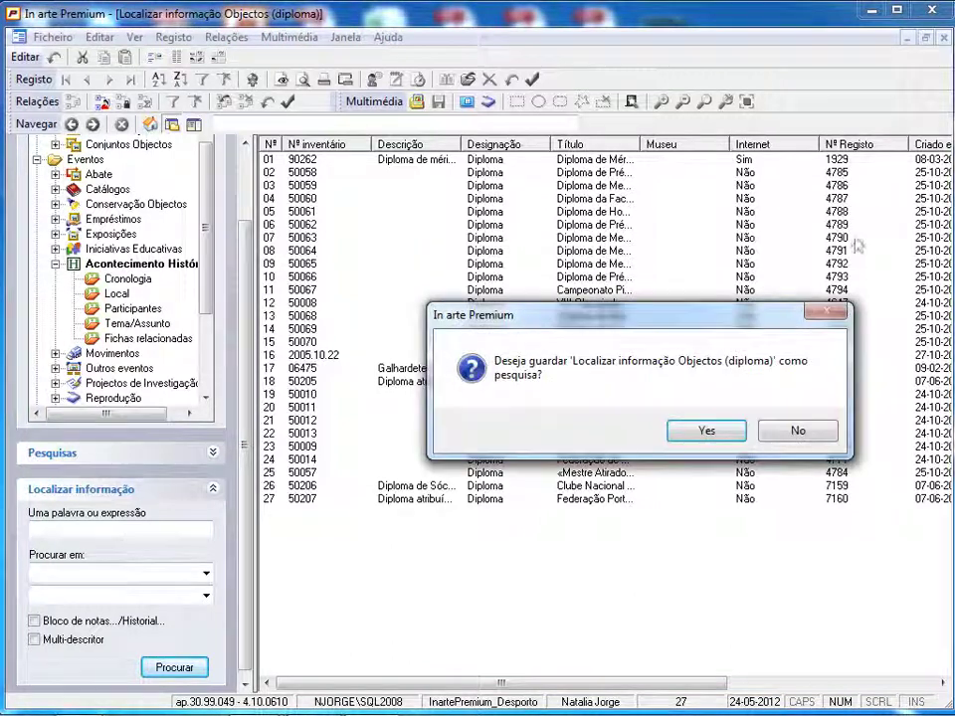
click(706, 430)
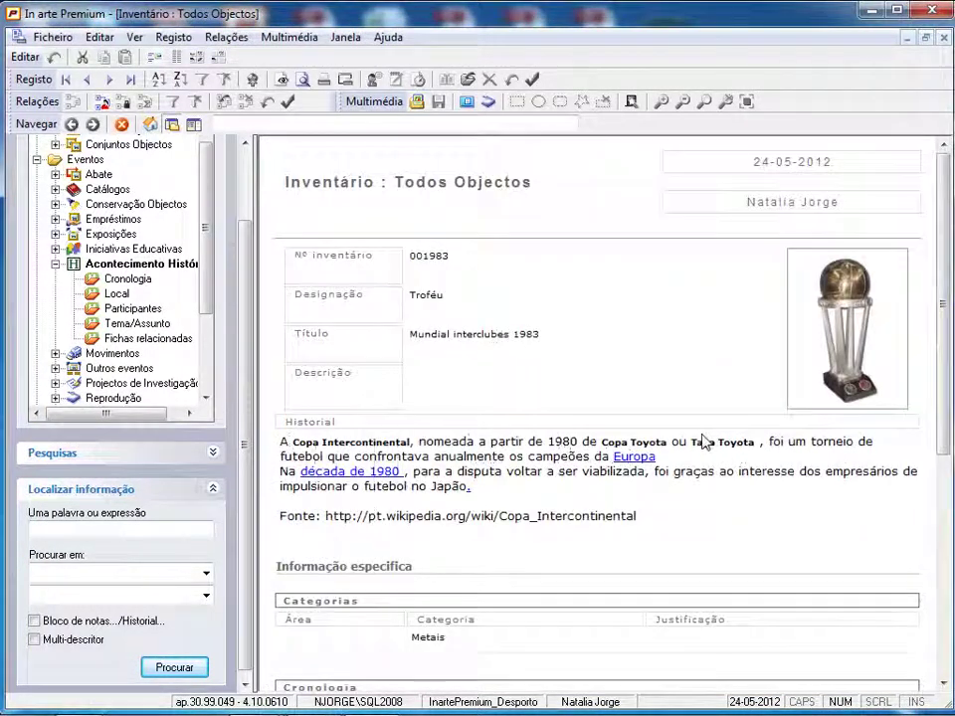
click(212, 489)
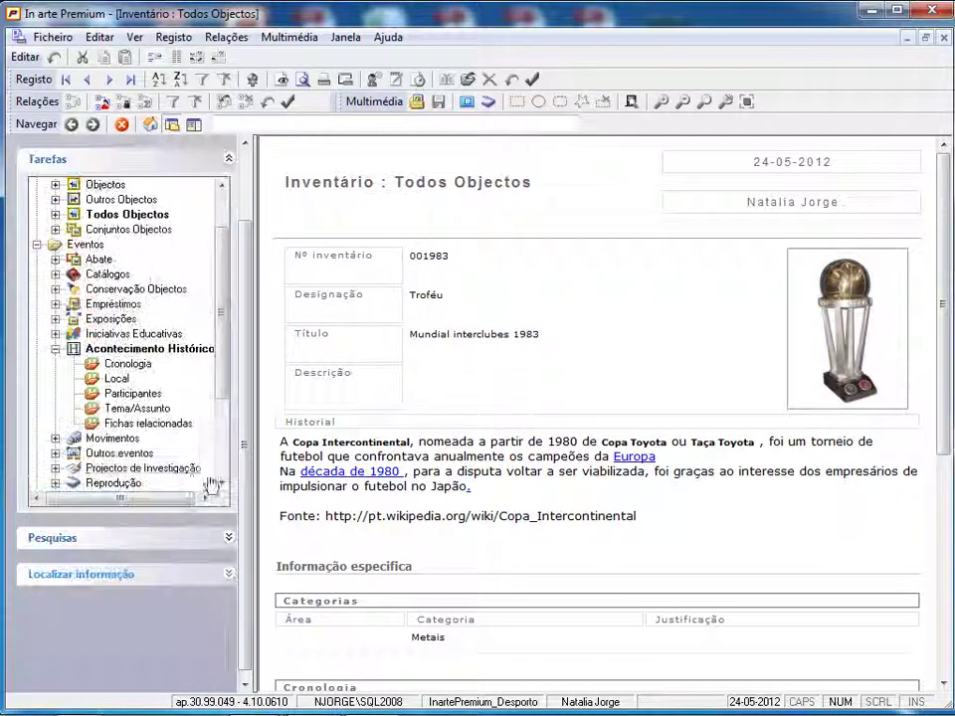
click(121, 538)
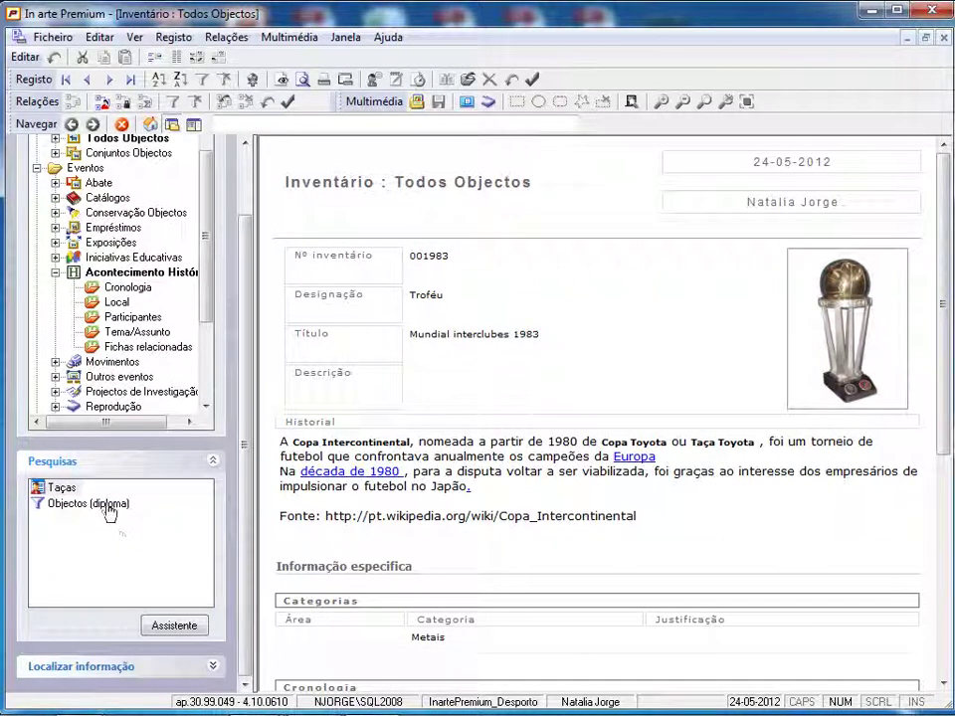
double_click(109, 506)
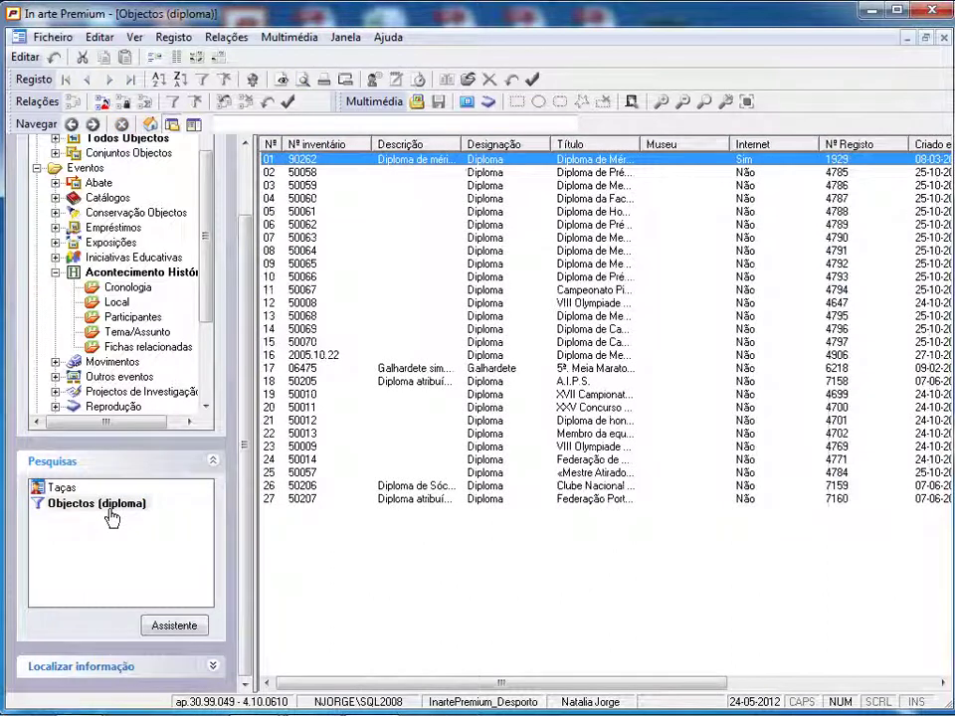
click(42, 528)
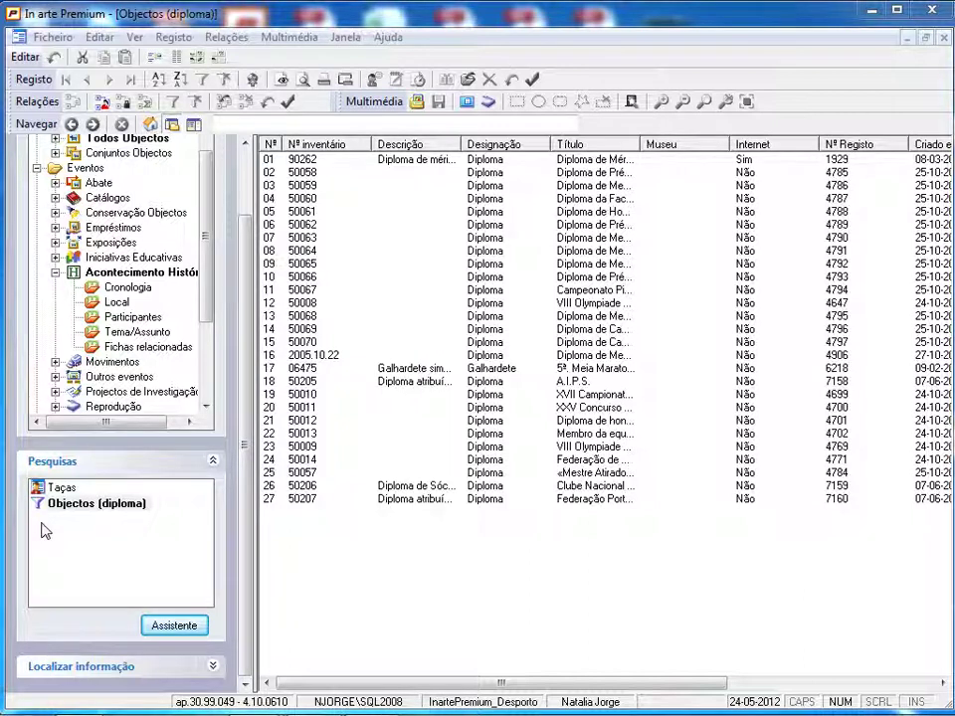
Export the saved search Taças in Microsoft Excel format with the search assistant, keeping Visualizar ao exportar enabled.
click(171, 625)
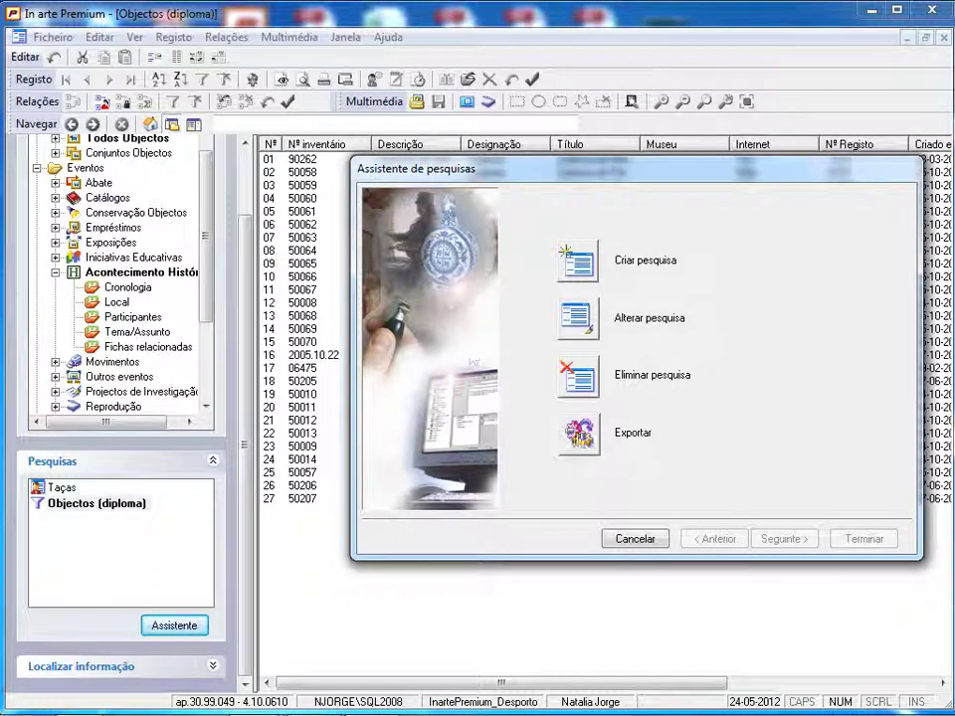
click(585, 440)
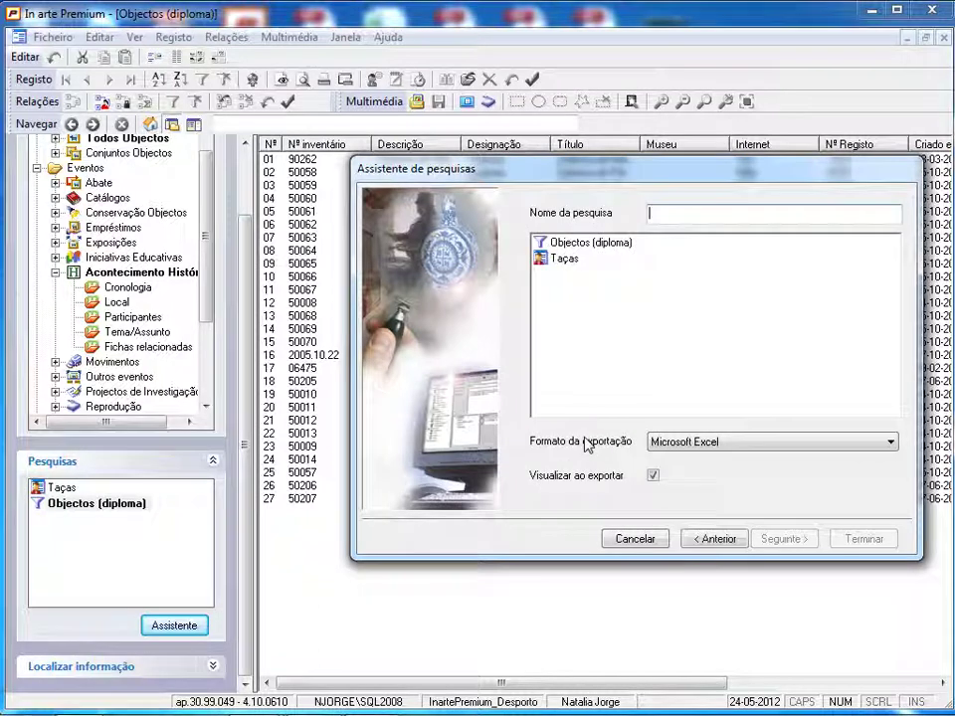
click(559, 261)
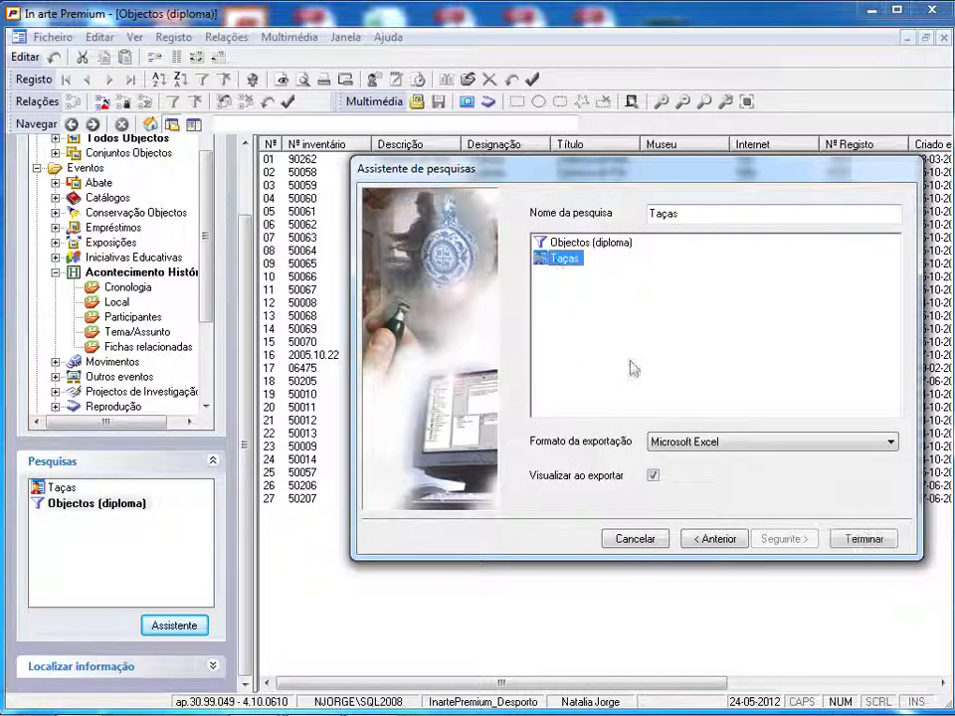
click(862, 540)
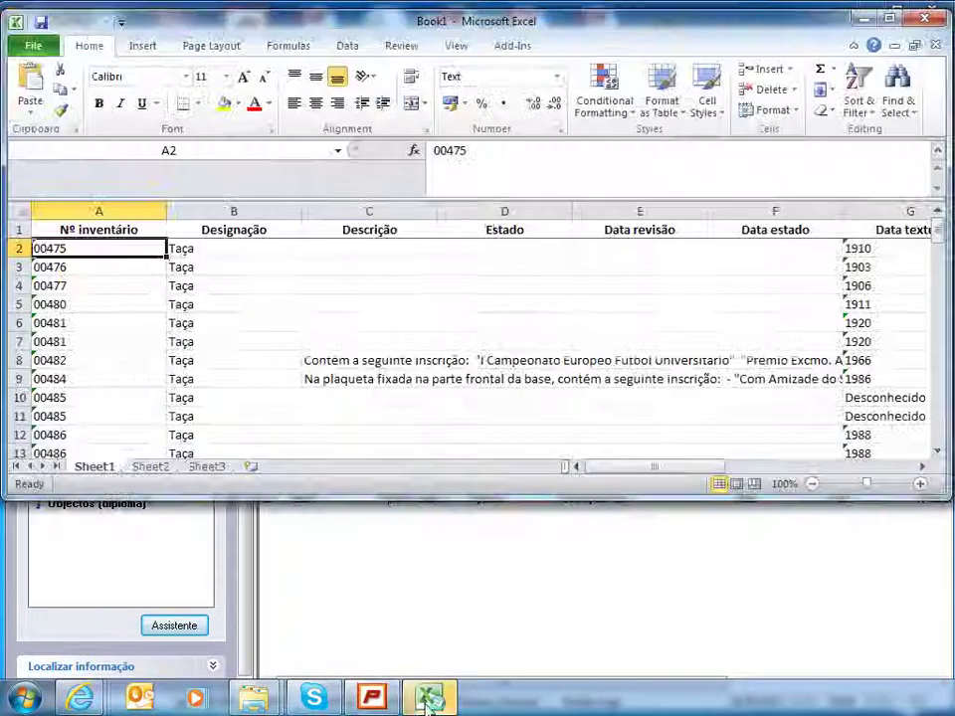
Enlarge the Excel window to review the exported Taças list, and close the workbook without saving.
drag(392, 495, 381, 714)
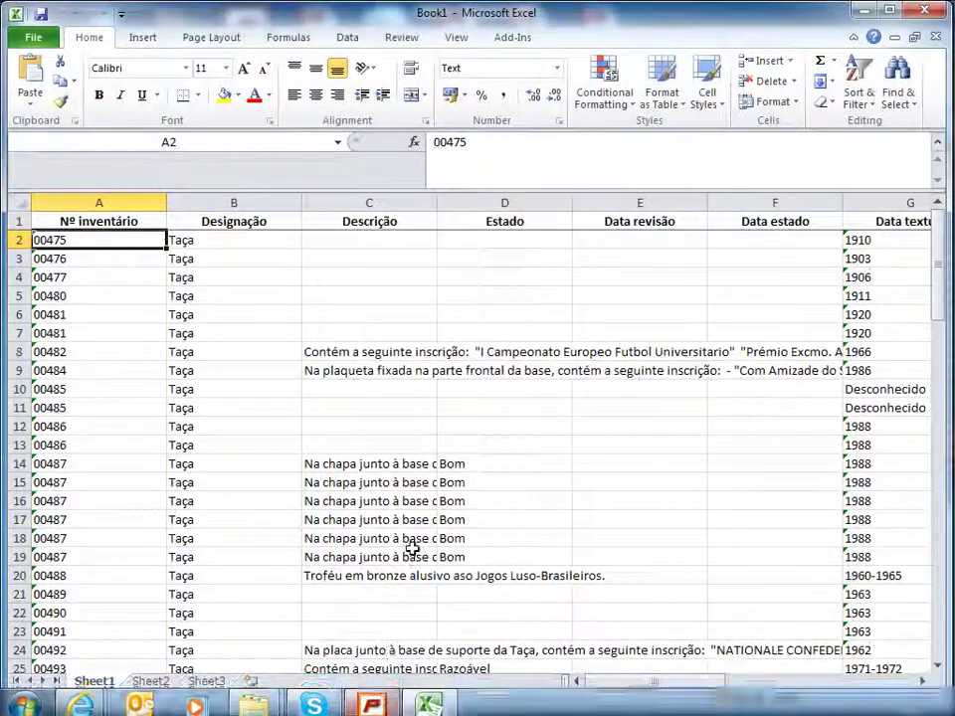
click(924, 9)
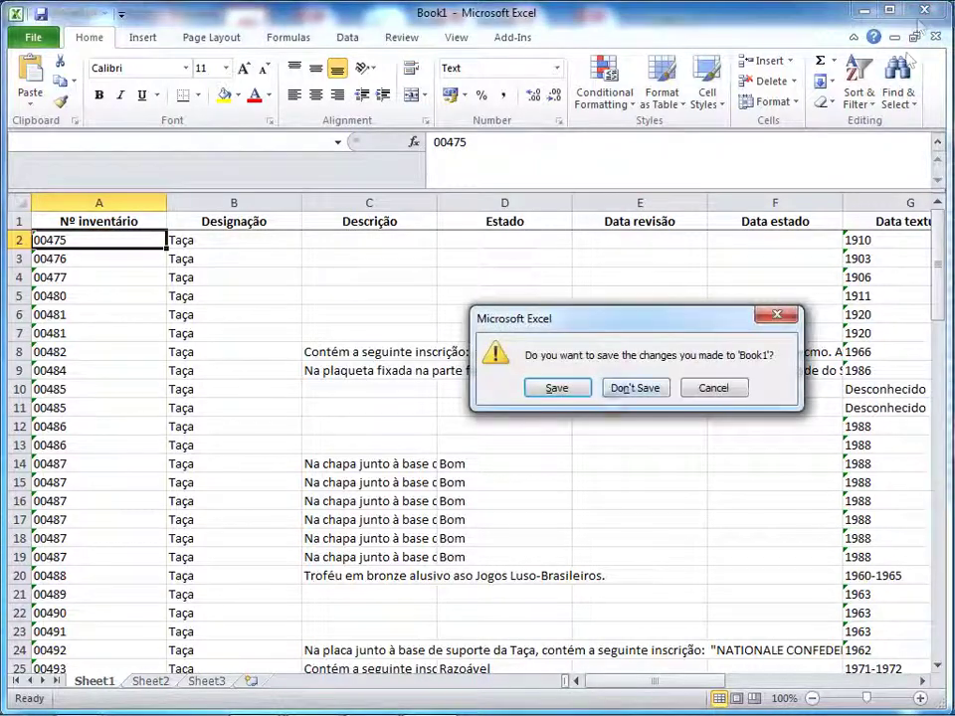
click(614, 388)
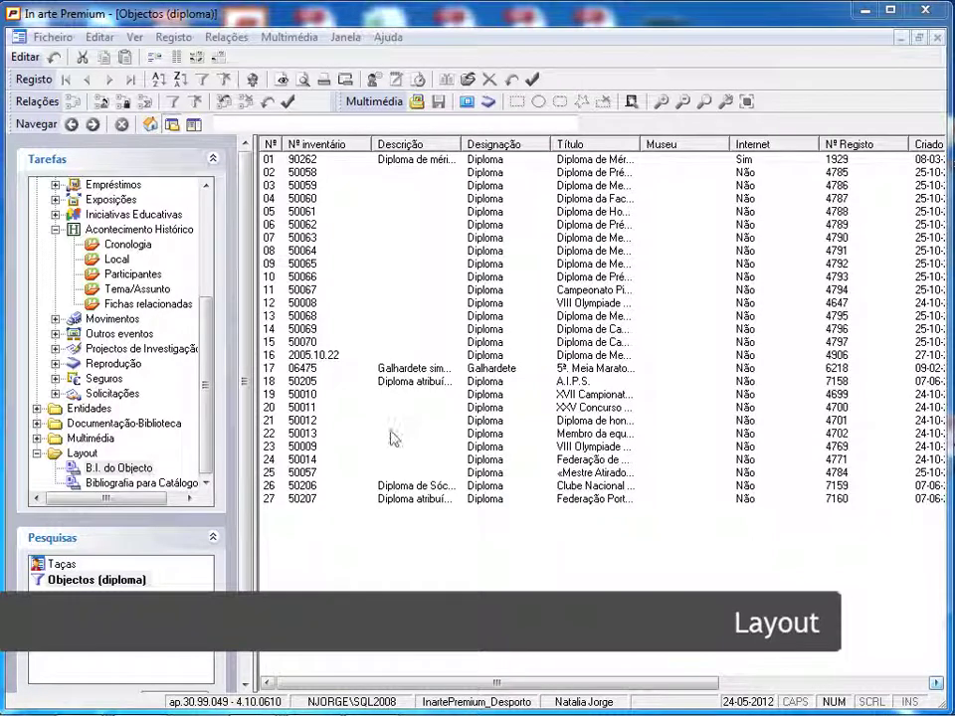
Generate the B.I. do Objecto layout with the listed fields and main image, and review the maximized report down to its end.
double_click(94, 469)
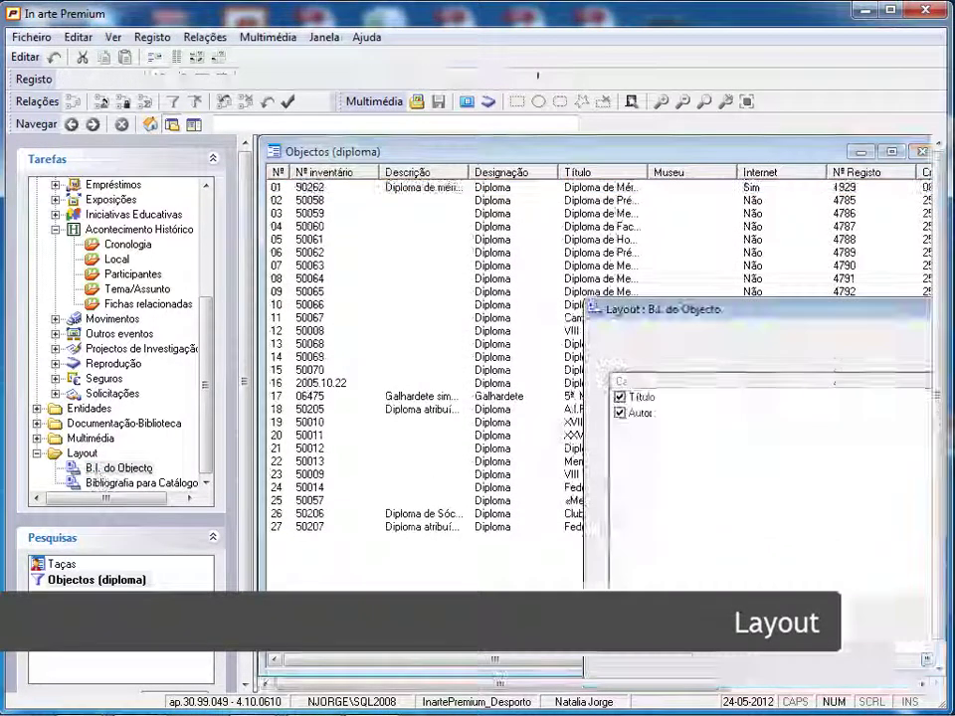
drag(738, 311, 444, 190)
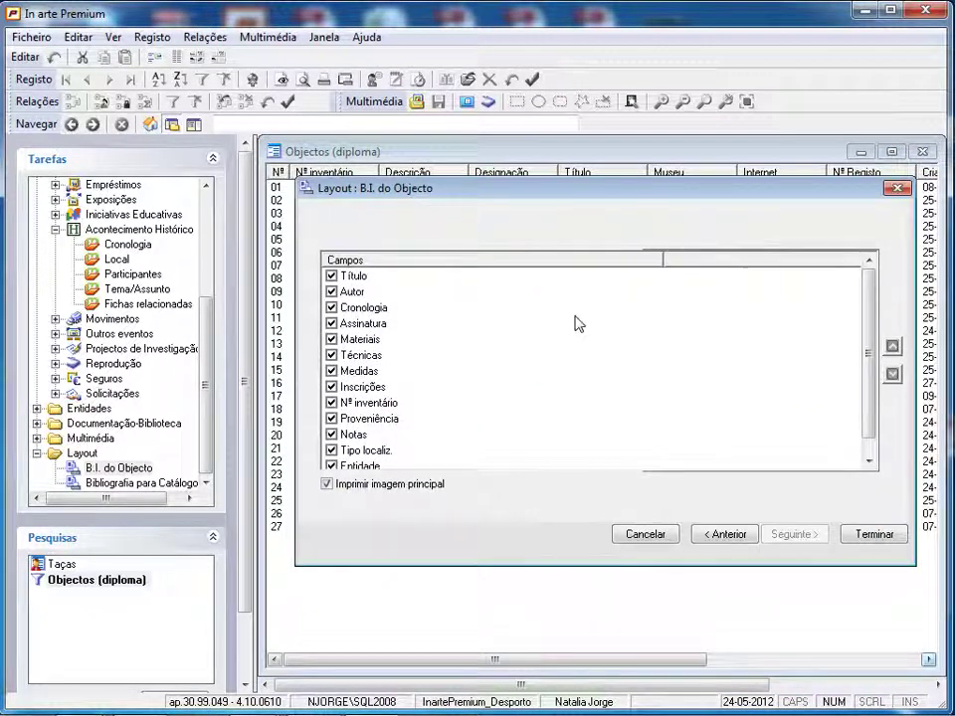
click(876, 535)
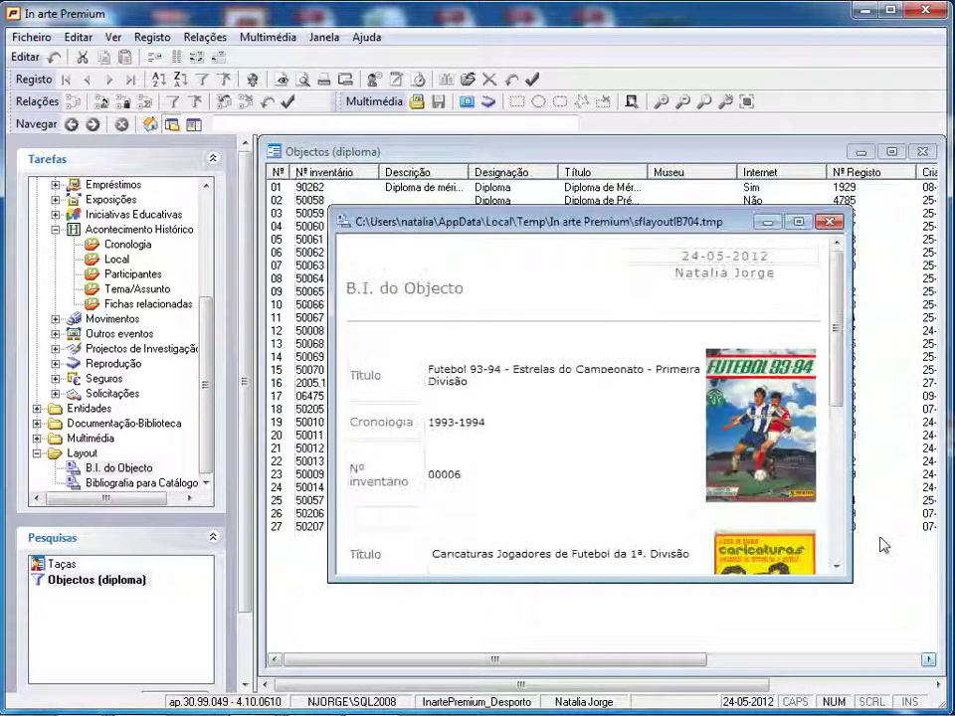
click(798, 221)
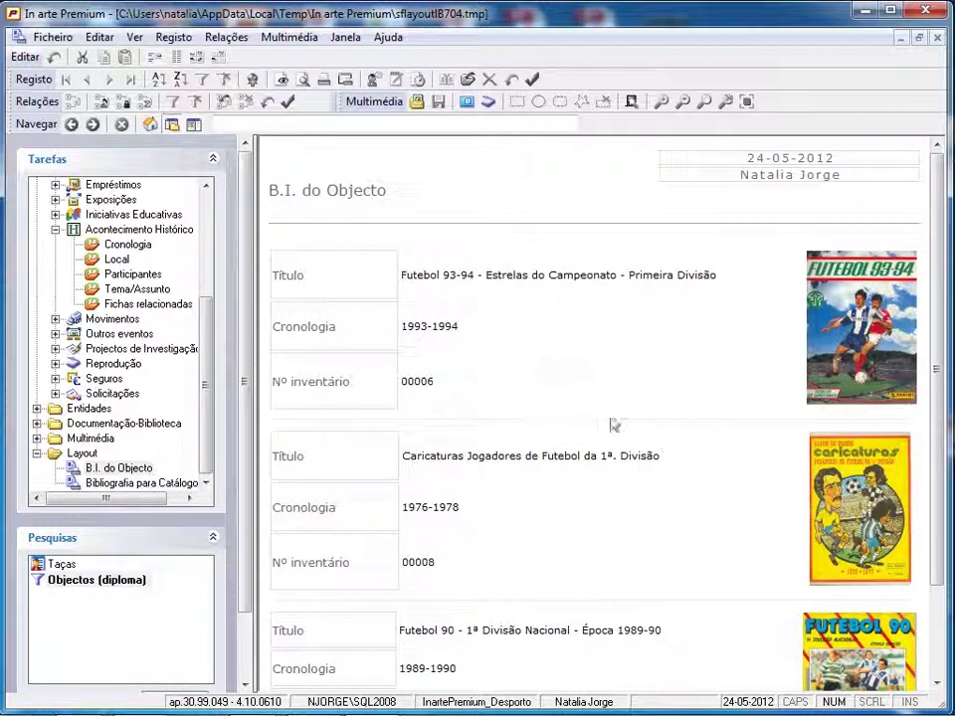
scroll(937, 383, down, 3)
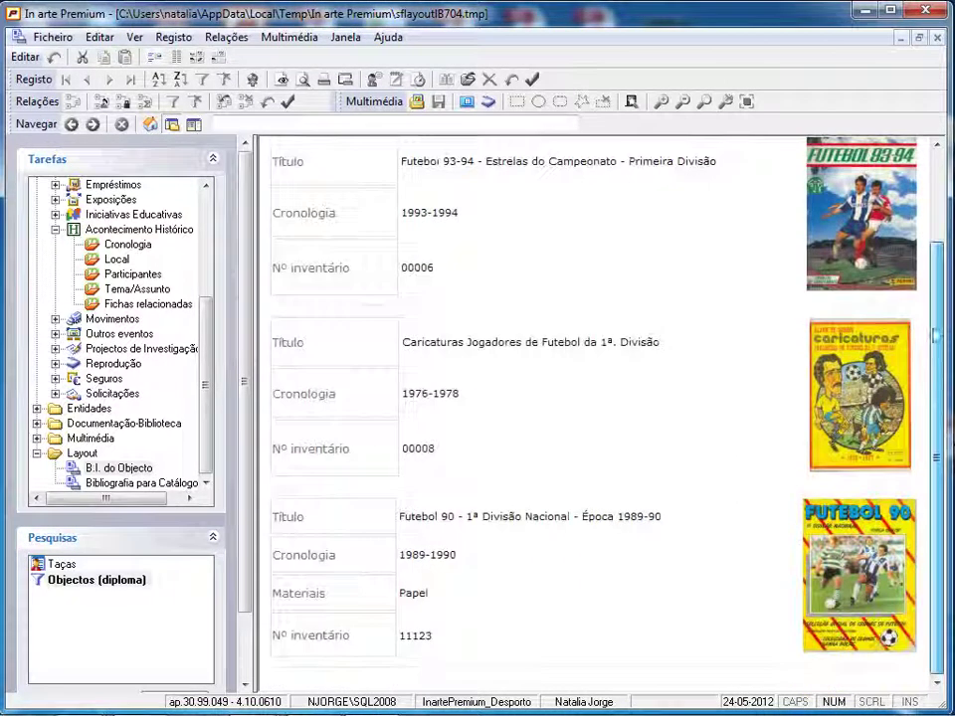